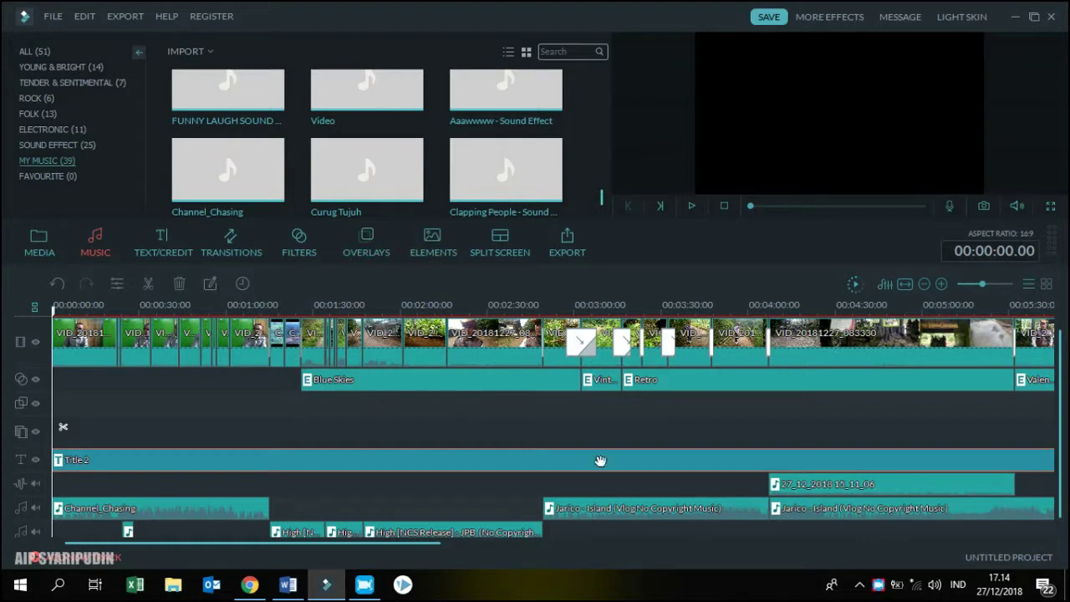
Step: Open the project's export settings for saving the video as a local file
{"action": "left_click", "coordinate": [571, 252]}
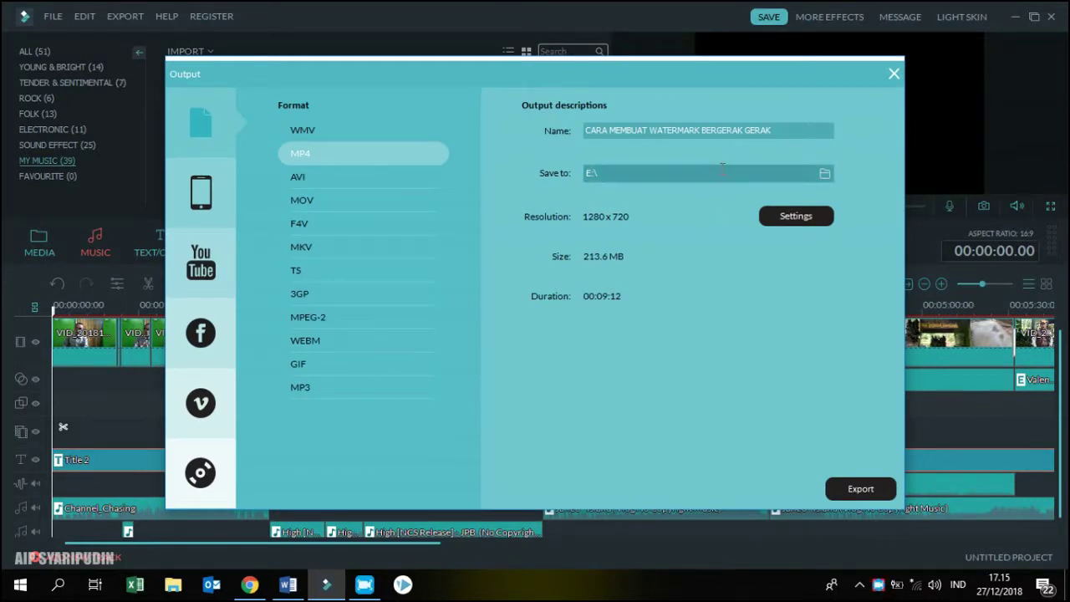
{"action": "left_click", "coordinate": [722, 170]}
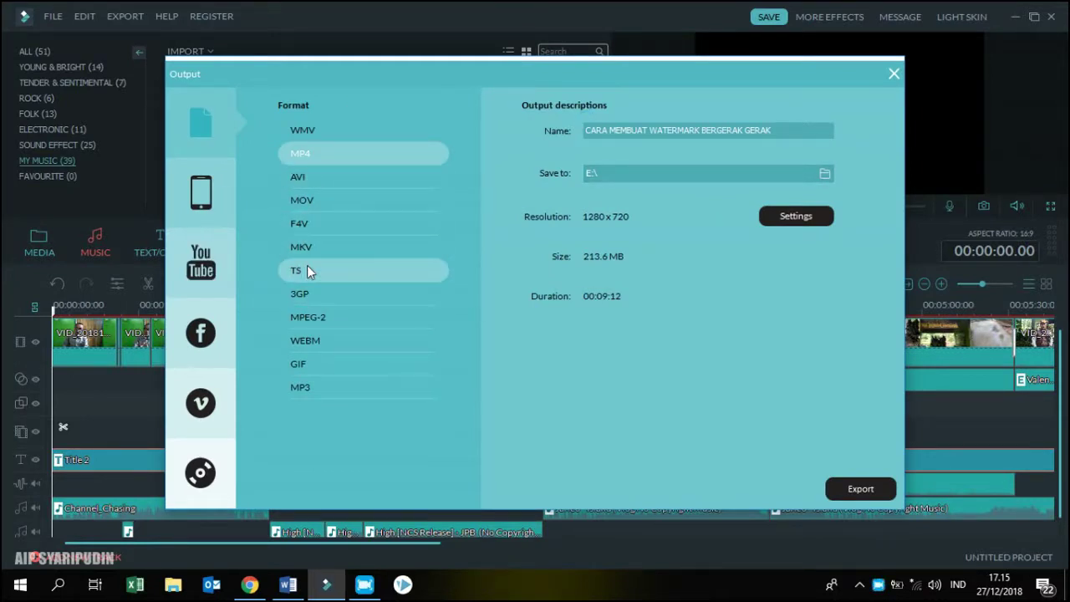
Step: Examine the YouTube upload options, keeping the quality at 1920 x 1080 and the privacy at Public
{"action": "left_click", "coordinate": [203, 274]}
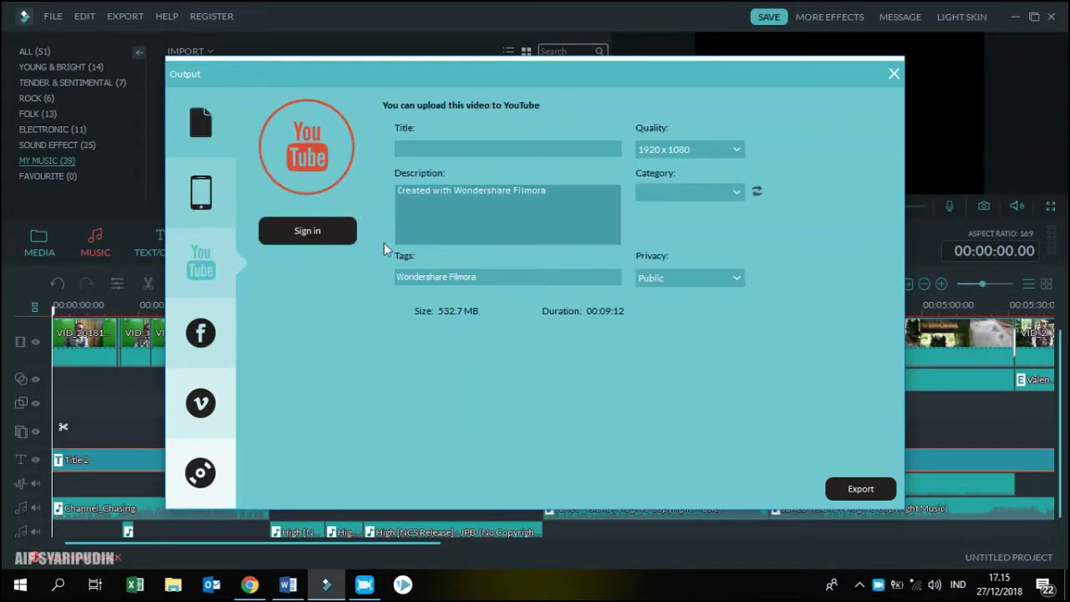
{"action": "left_click", "coordinate": [736, 150]}
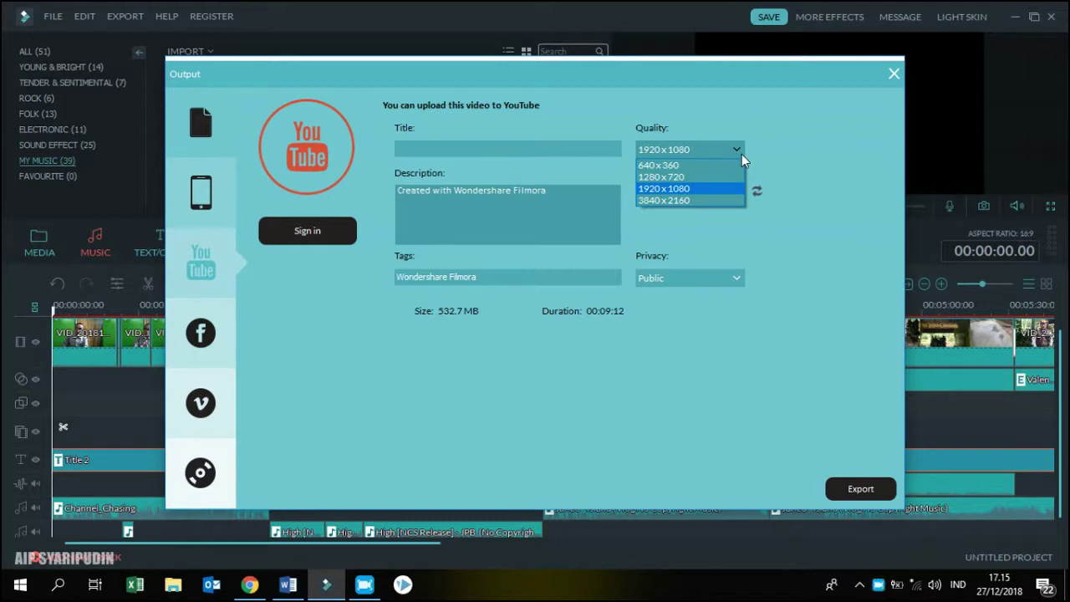
{"action": "left_click", "coordinate": [699, 191]}
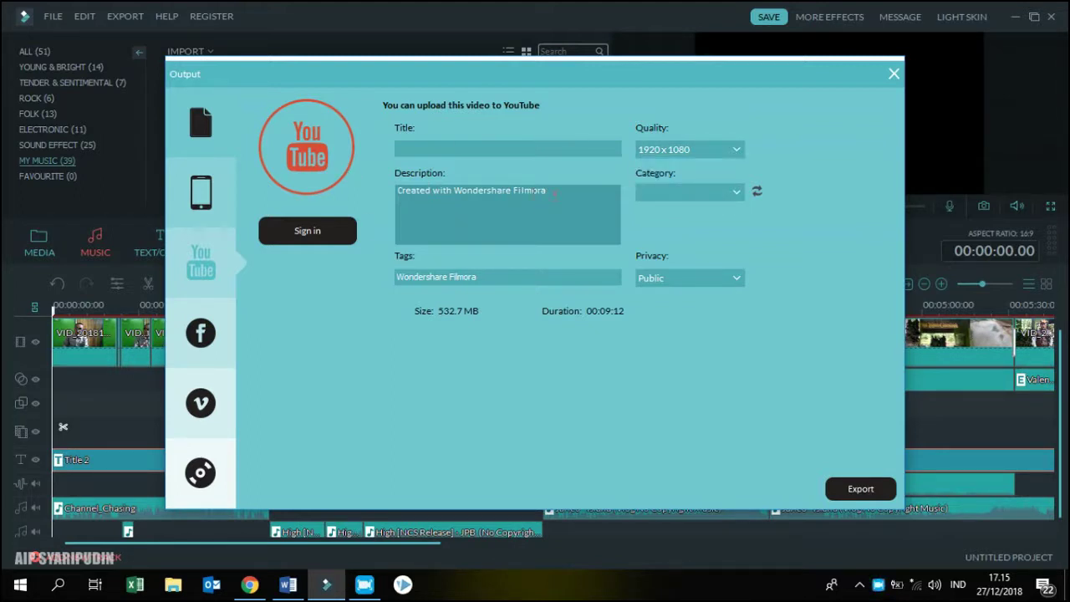
{"action": "left_click_drag", "start_coordinate": [555, 192], "coordinate": [397, 192]}
{"action": "left_click", "coordinate": [478, 202]}
{"action": "left_click", "coordinate": [448, 148]}
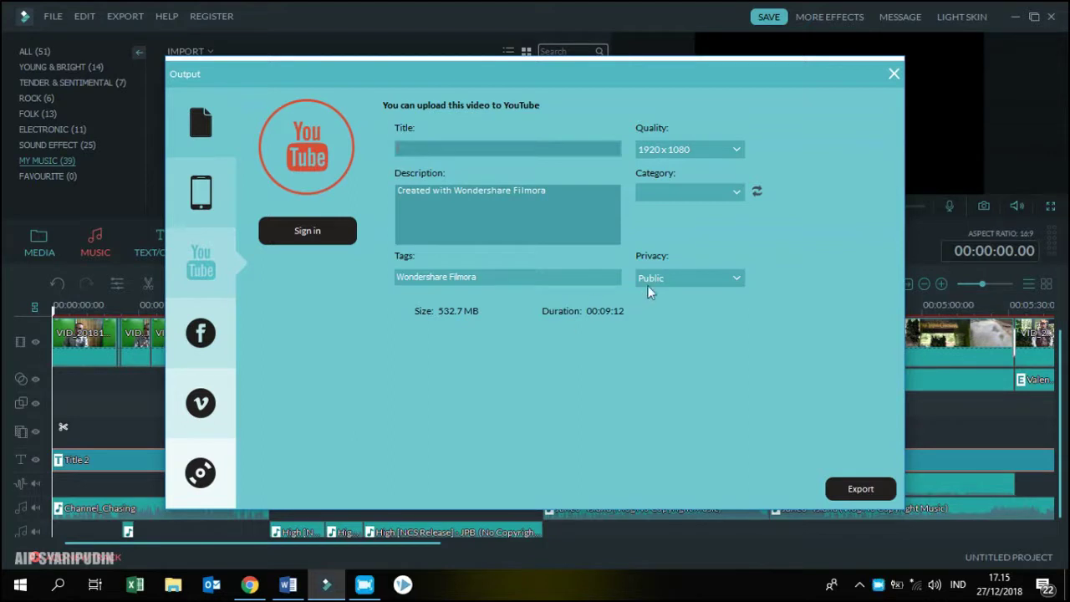
{"action": "left_click", "coordinate": [693, 282]}
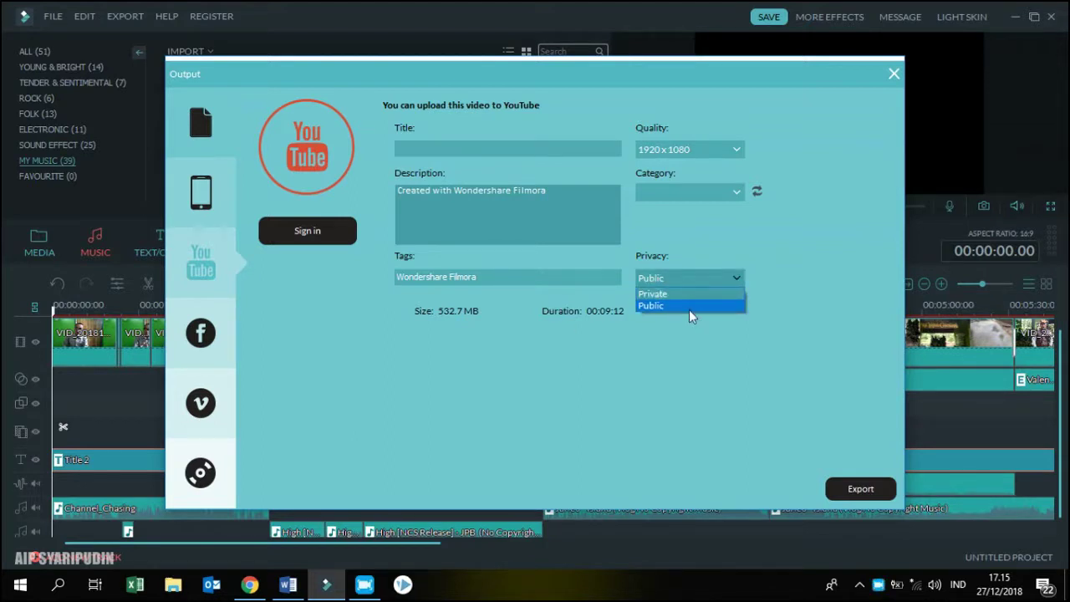
{"action": "left_click", "coordinate": [690, 307]}
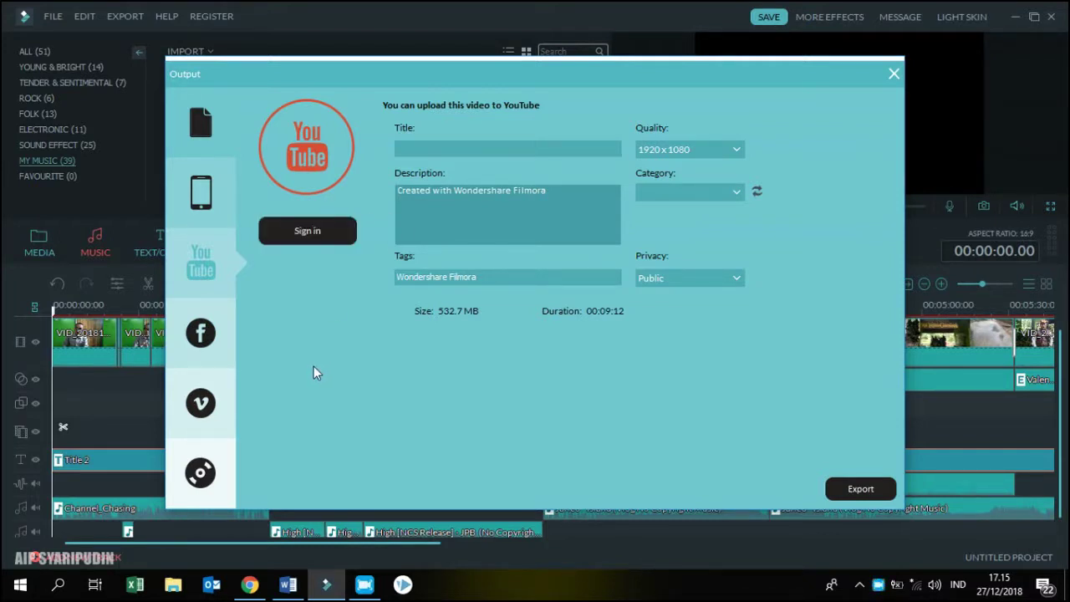
Step: Examine the upload options for Facebook and then for Vimeo
{"action": "left_click", "coordinate": [209, 351]}
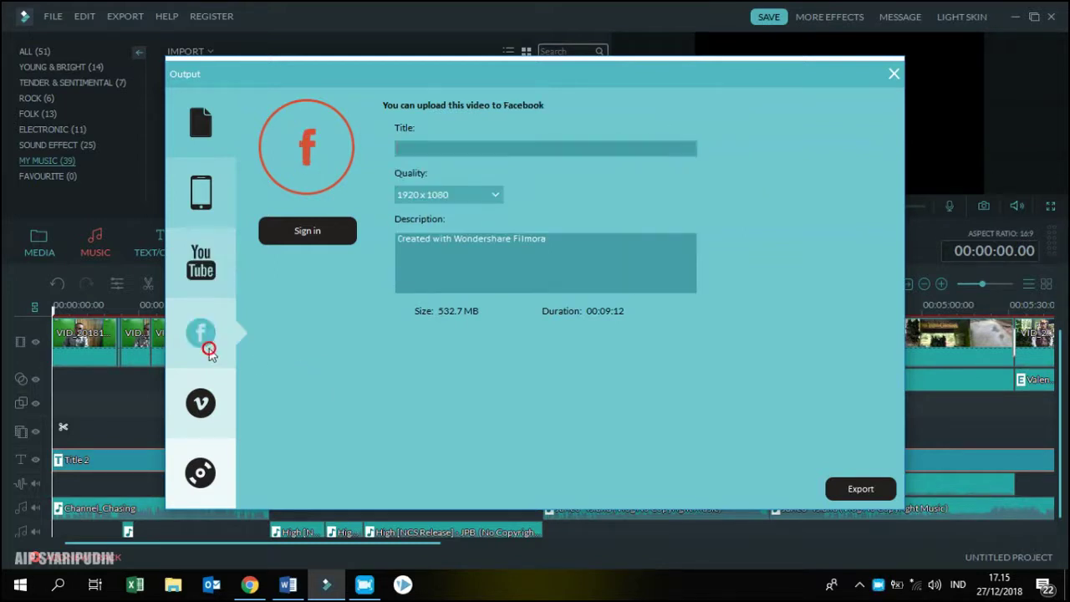
{"action": "left_click", "coordinate": [437, 152]}
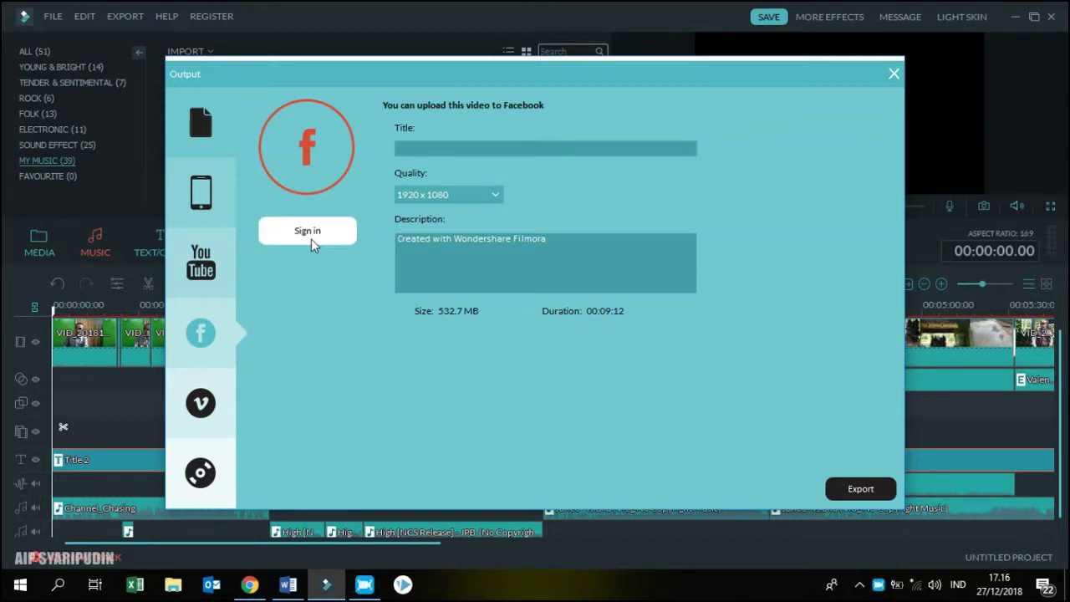
{"action": "left_click", "coordinate": [219, 413]}
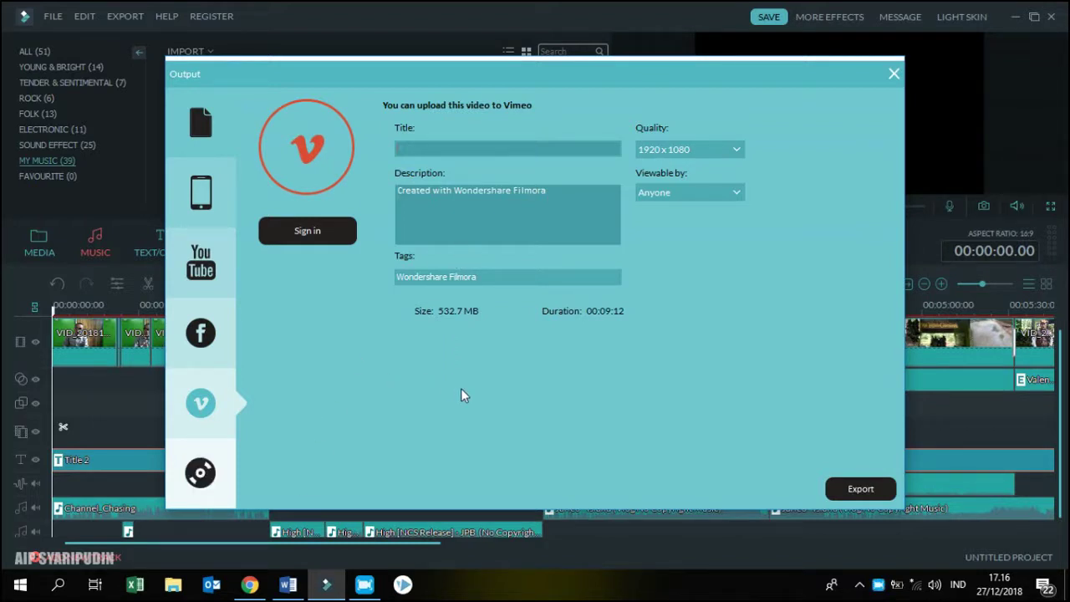
Step: Examine the DVD export options, including the burner drive, folder path and TV standard, keeping the standard at NTSC
{"action": "left_click", "coordinate": [209, 473]}
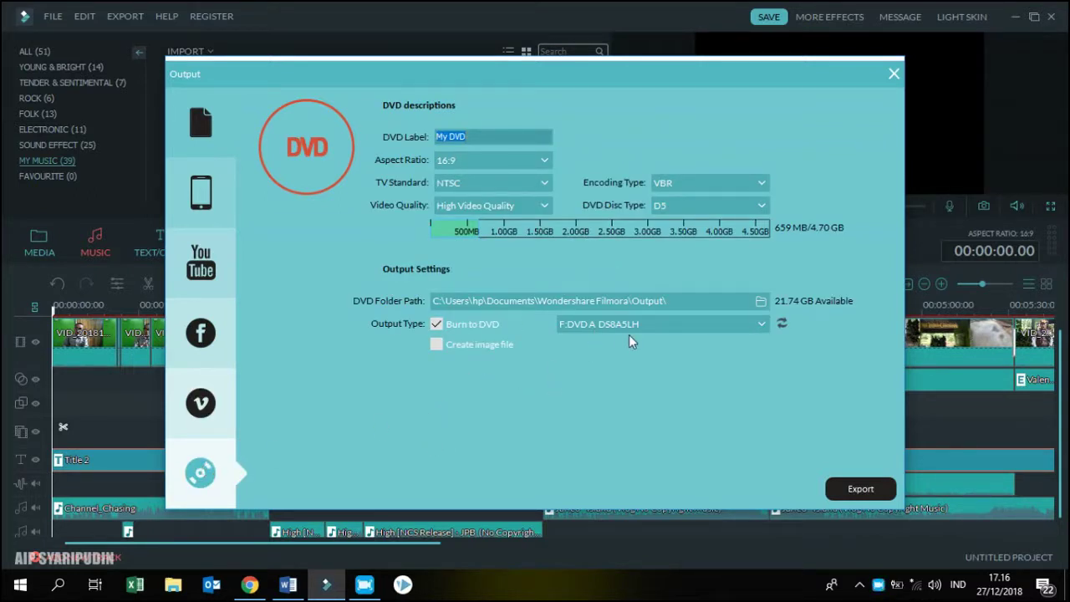
{"action": "left_click", "coordinate": [761, 328]}
{"action": "left_click", "coordinate": [763, 334]}
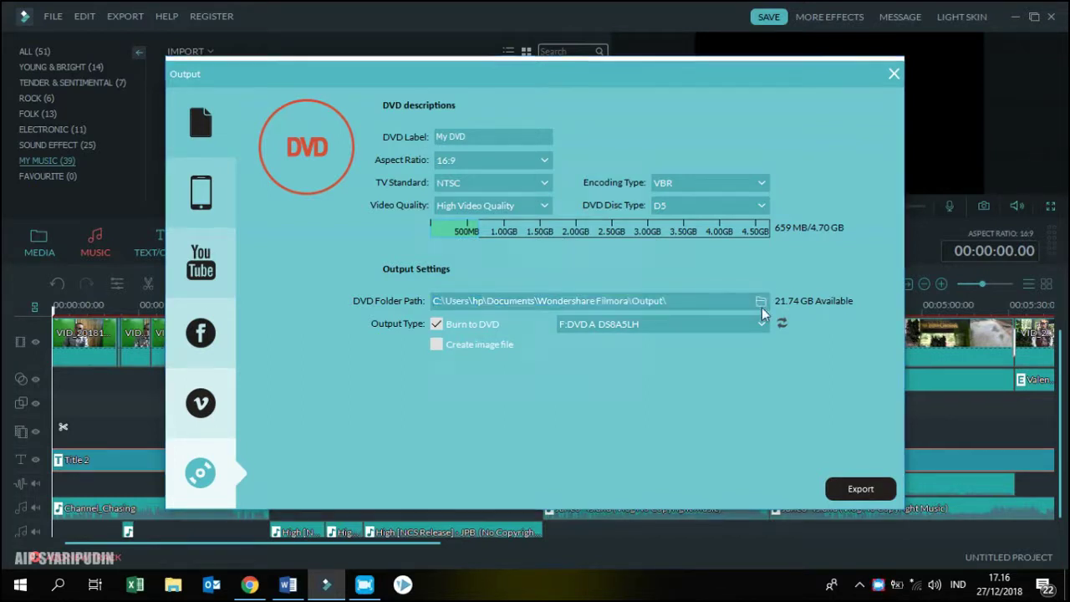
{"action": "left_click", "coordinate": [760, 302]}
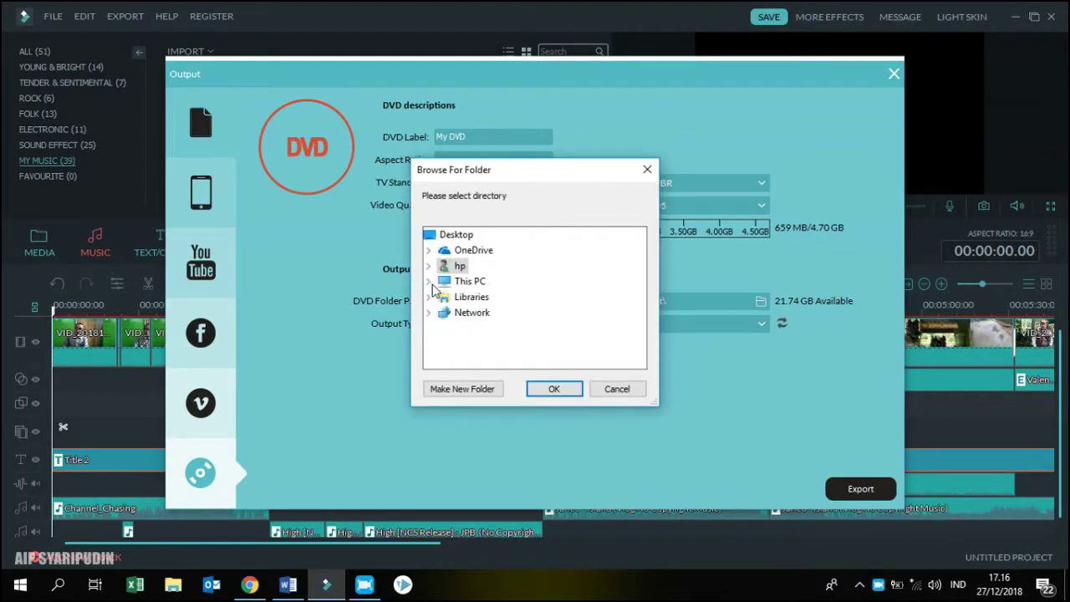
{"action": "left_click", "coordinate": [428, 281]}
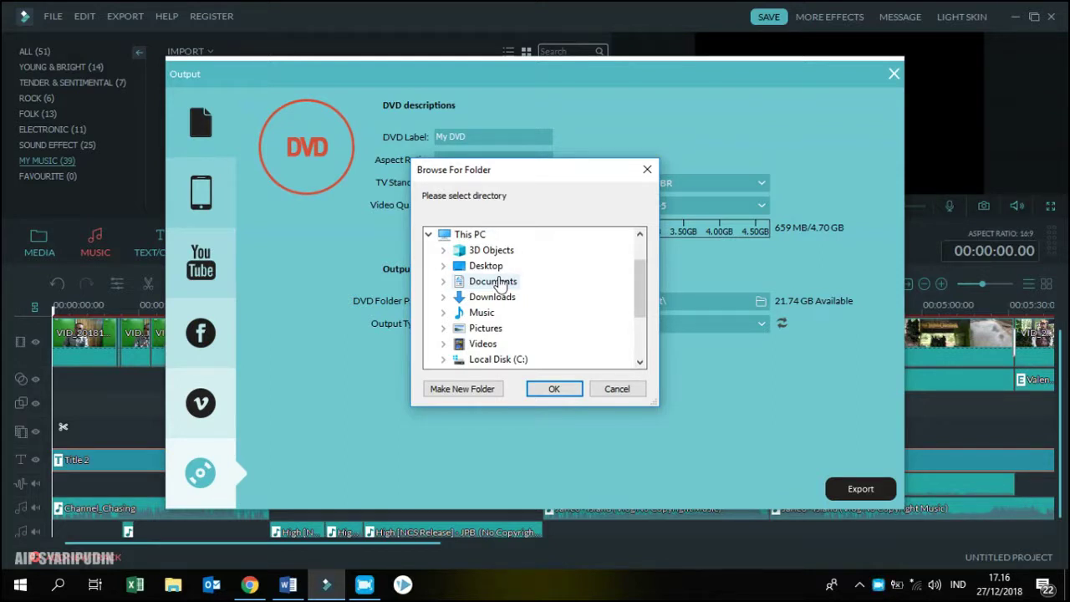
{"action": "left_click", "coordinate": [646, 170]}
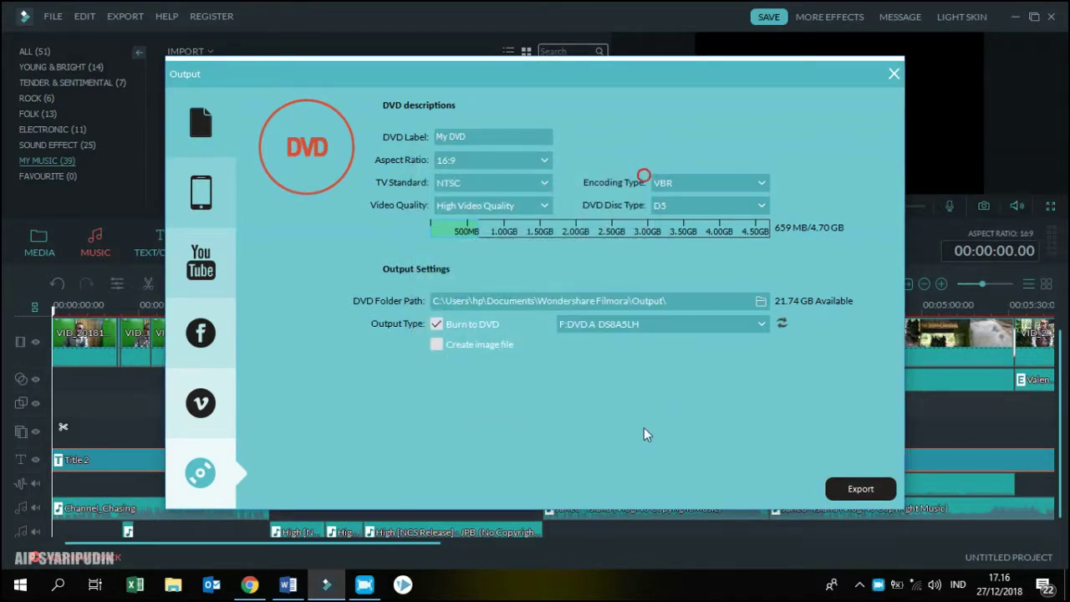
{"action": "left_click", "coordinate": [536, 186]}
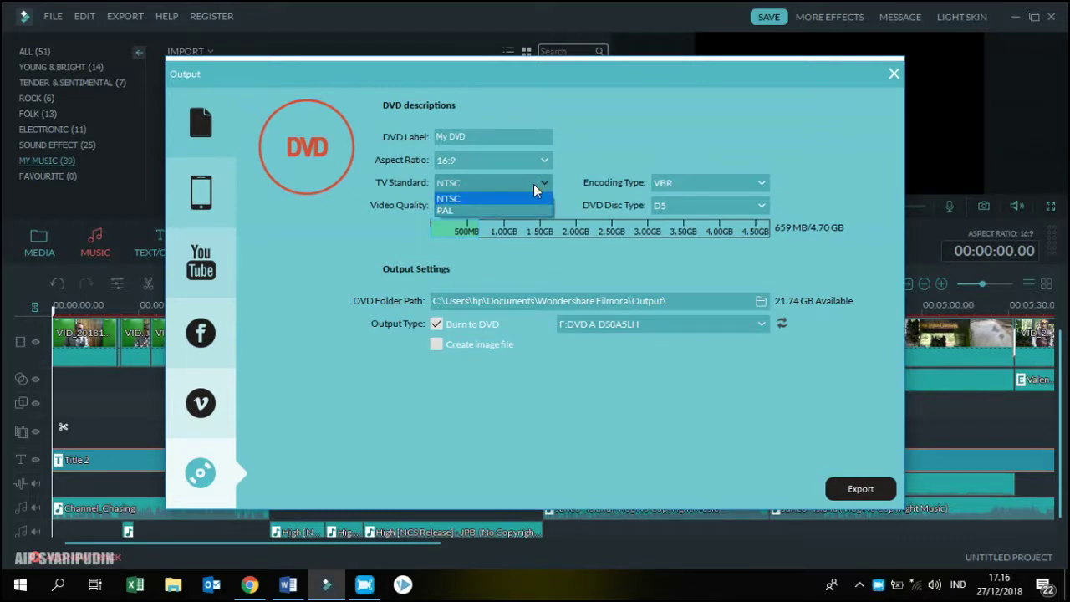
{"action": "left_click", "coordinate": [479, 200]}
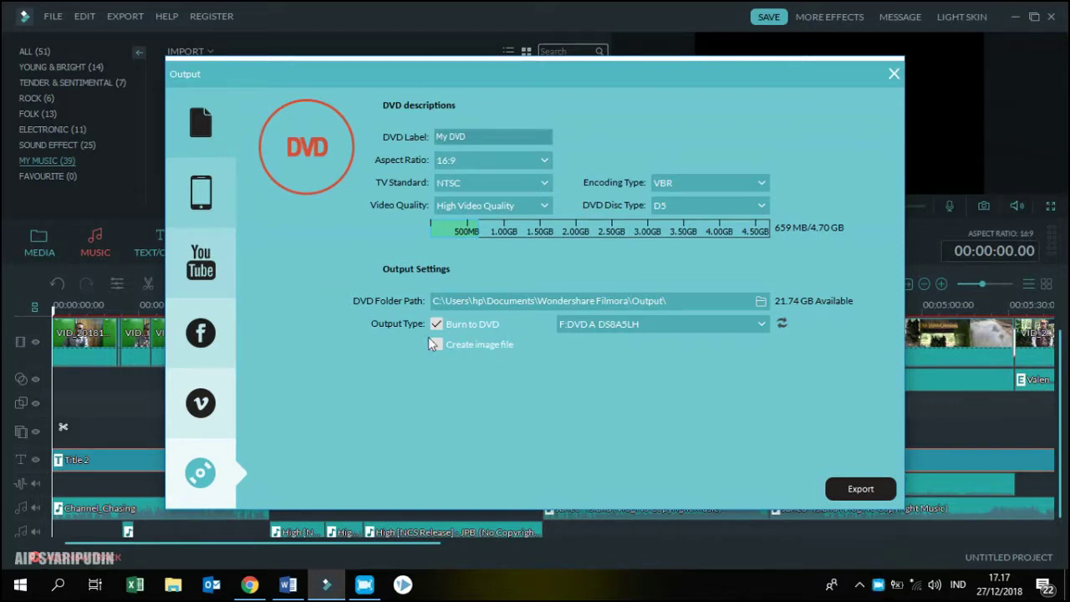
Step: Return to the local file export in MP4 format and name the output file "curug tujuh"
{"action": "left_click", "coordinate": [180, 131]}
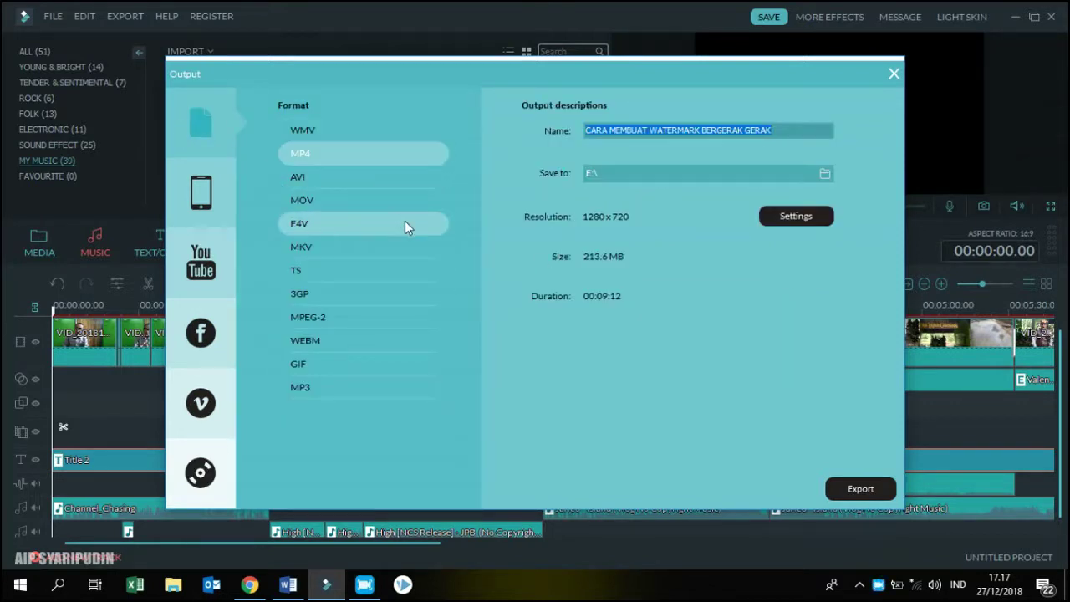
{"action": "left_click", "coordinate": [449, 220]}
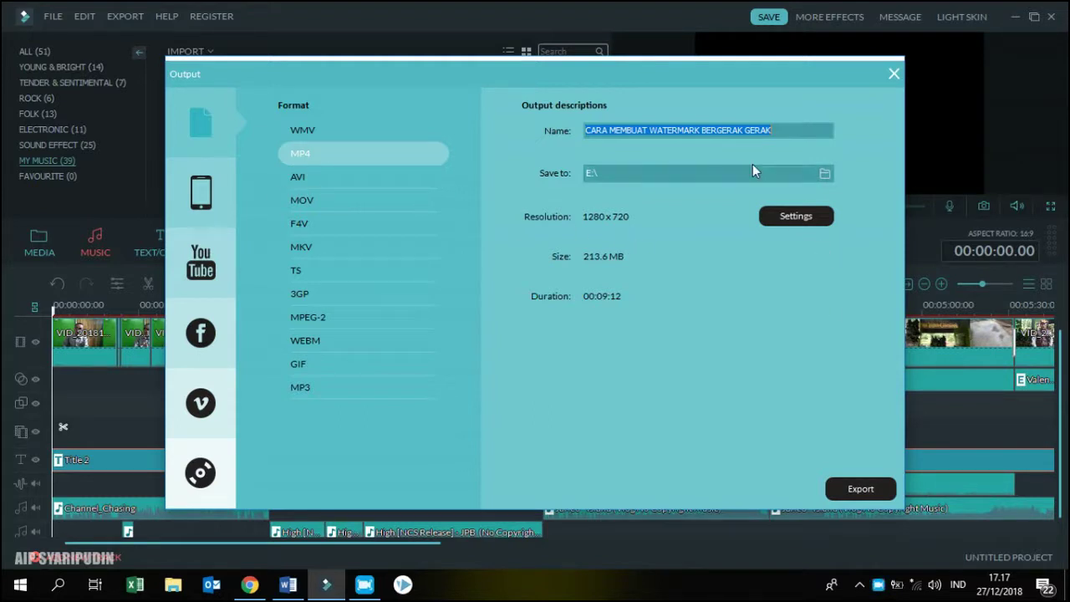
{"action": "left_click_drag", "start_coordinate": [786, 128], "coordinate": [579, 141]}
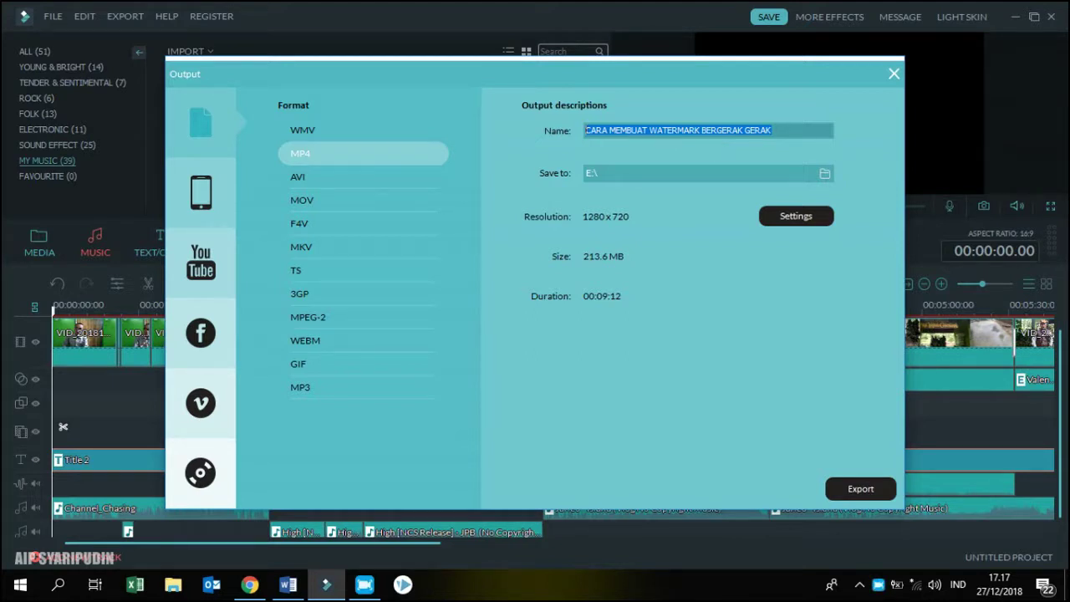
{"action": "type", "text": "curug"}
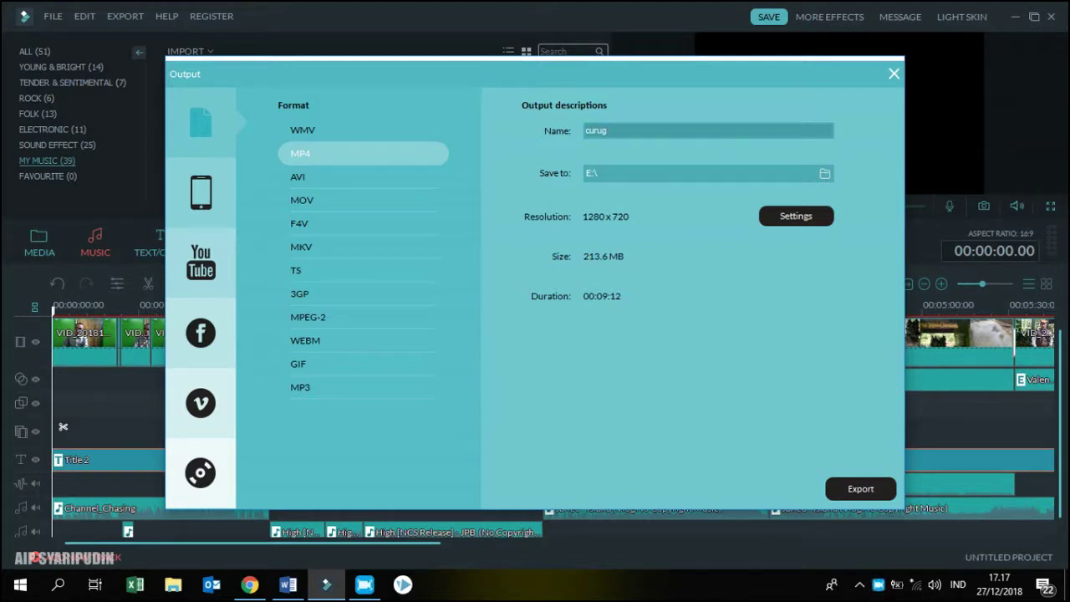
{"action": "type", "text": " tujuh"}
Step: Set the export's save location to Local Disk (E:)
{"action": "left_click", "coordinate": [824, 173]}
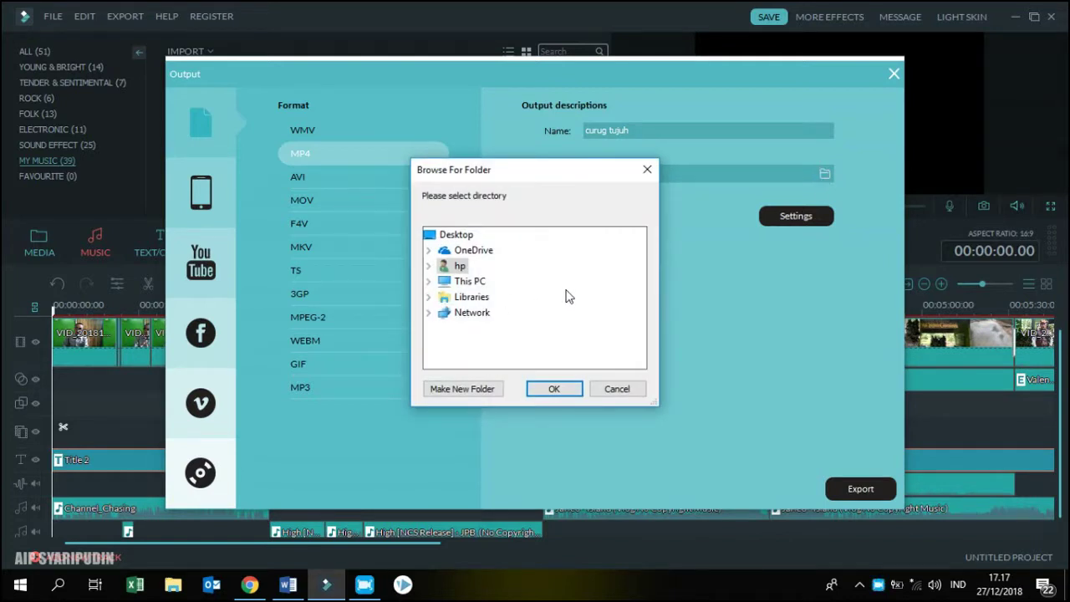
{"action": "left_click", "coordinate": [429, 281]}
{"action": "scroll", "coordinate": [633, 313], "scroll_direction": "down", "scroll_amount": 1}
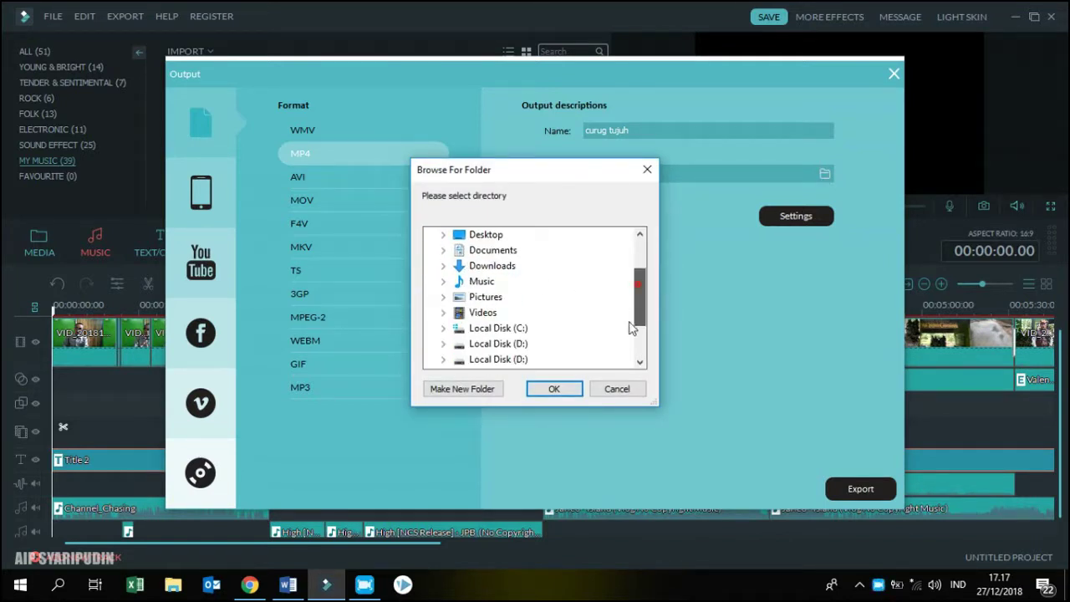
{"action": "scroll", "coordinate": [631, 328], "scroll_direction": "down", "scroll_amount": 2}
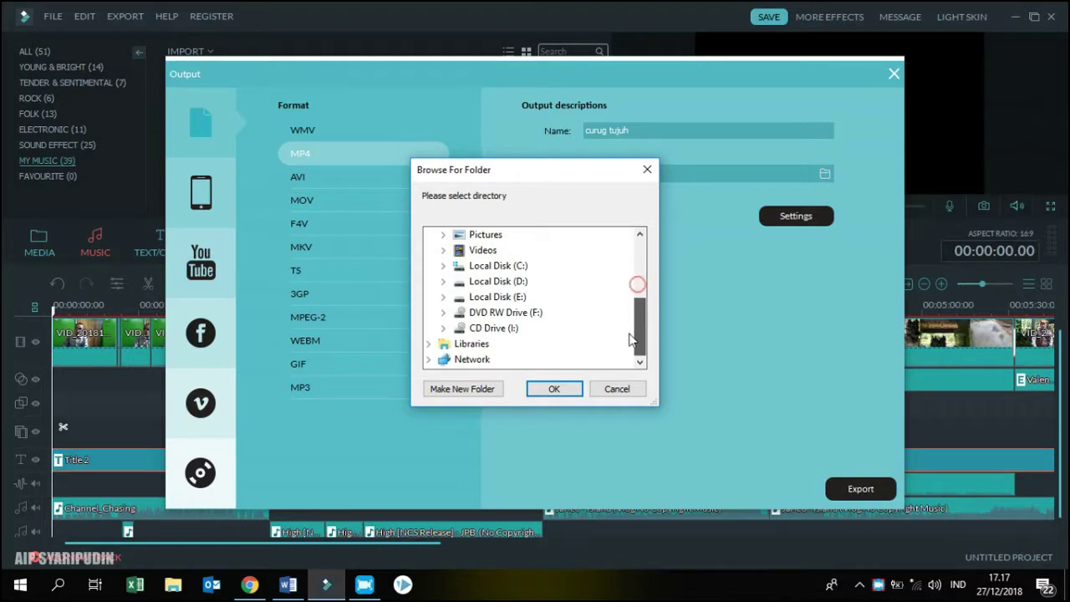
{"action": "left_click", "coordinate": [517, 299]}
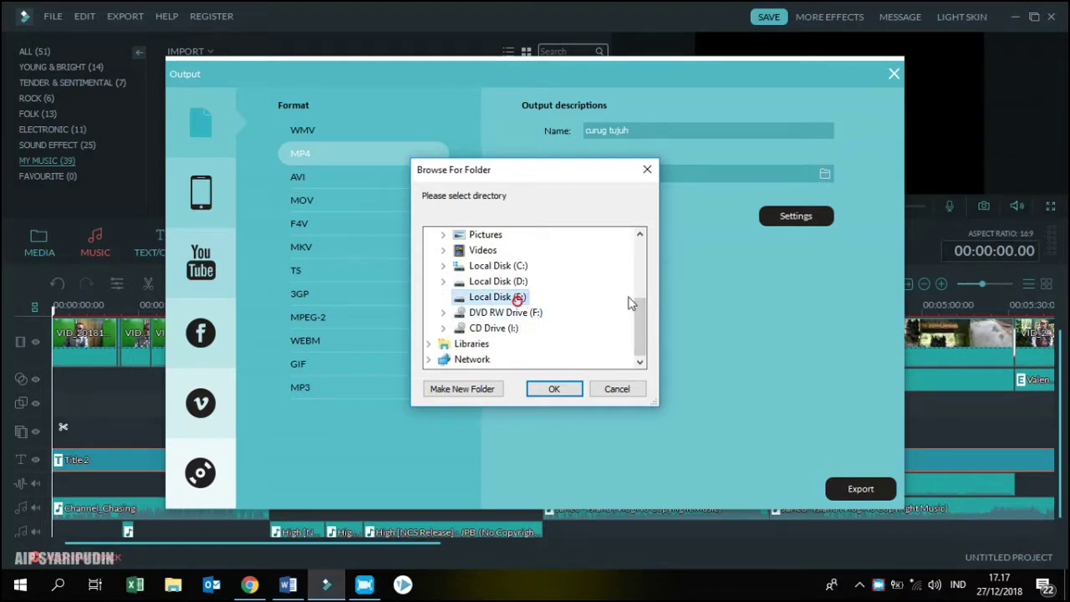
{"action": "left_click", "coordinate": [562, 391]}
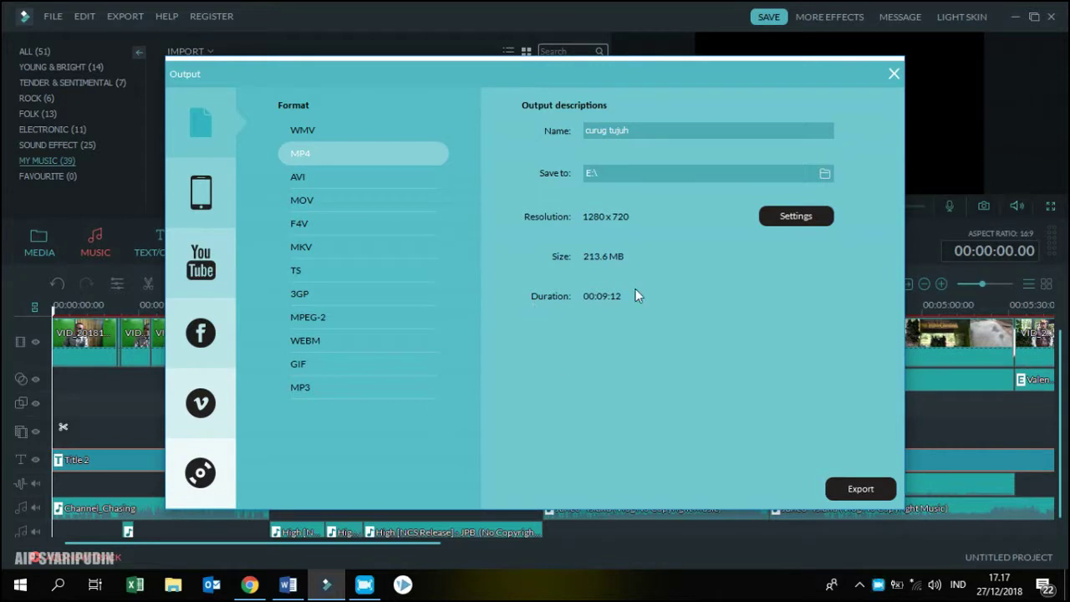
Step: Open the MP4 quality settings and choose MPEG-4 as the video encoder
{"action": "left_click", "coordinate": [793, 219]}
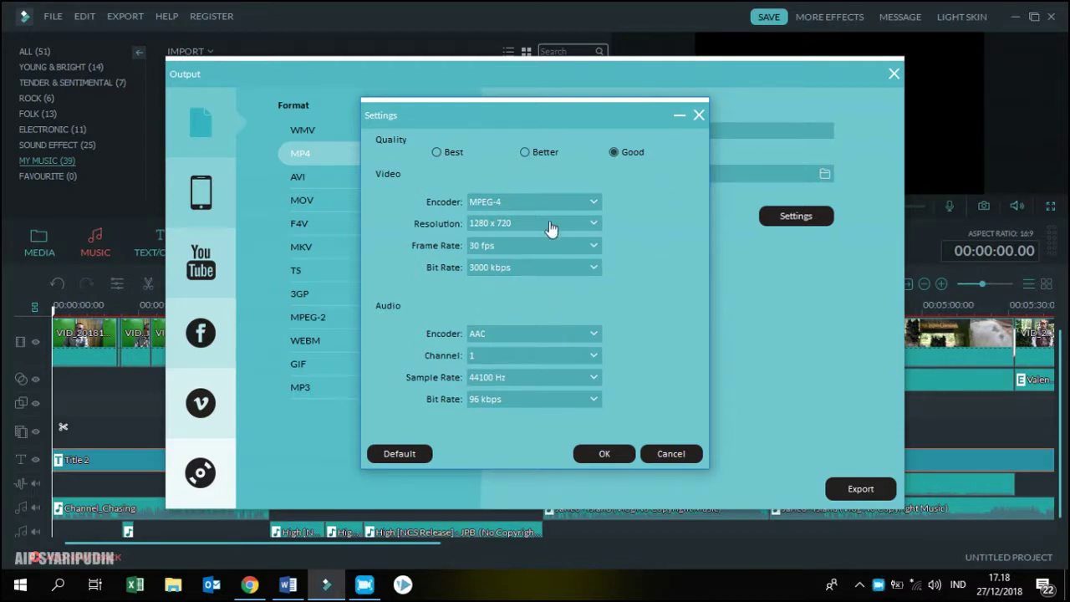
{"action": "left_click", "coordinate": [593, 203]}
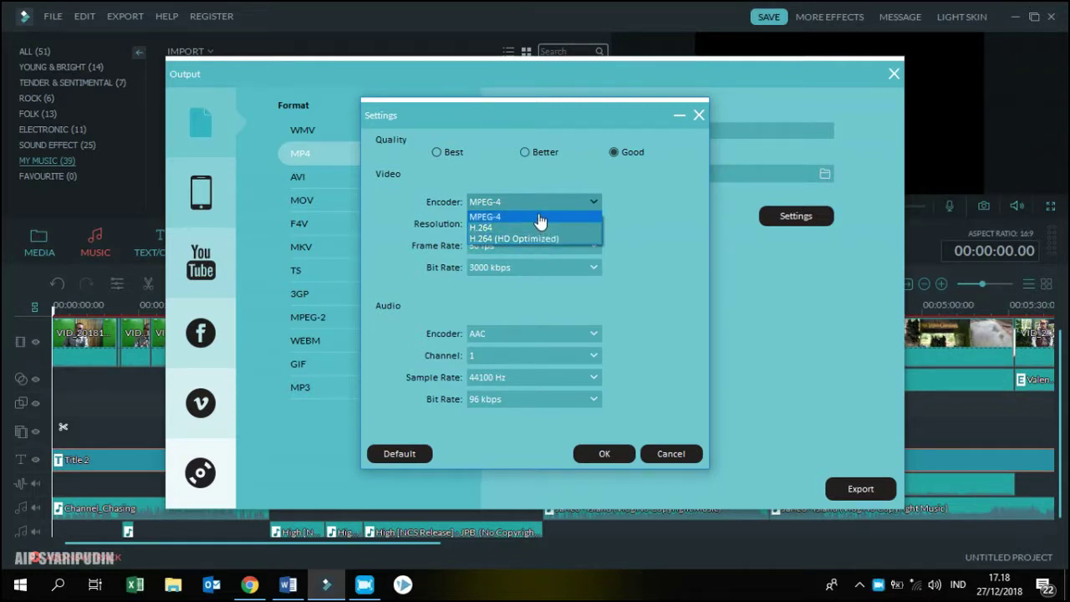
{"action": "left_click", "coordinate": [663, 204]}
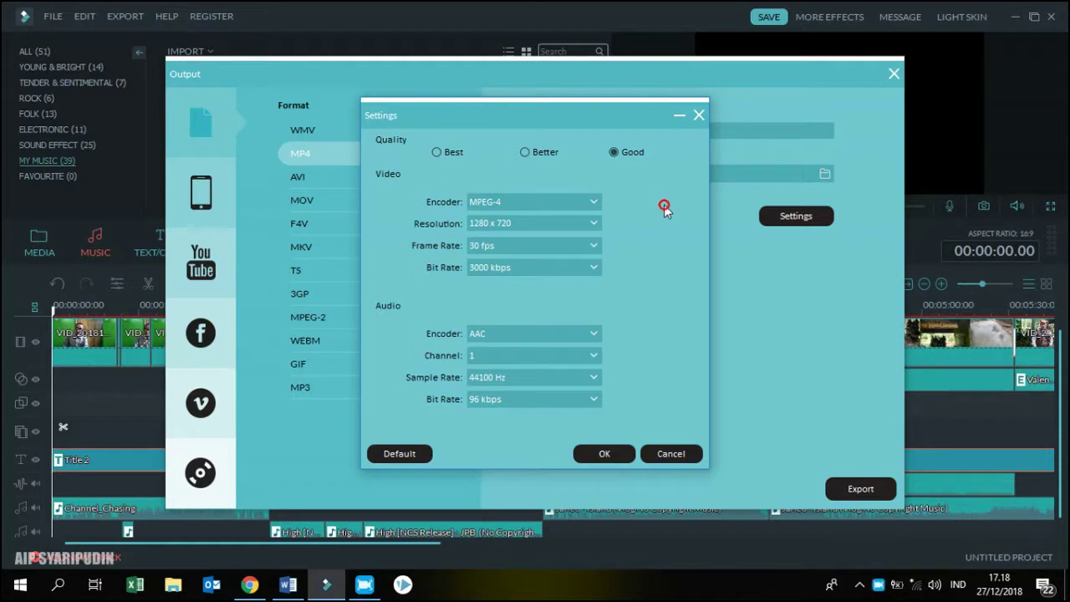
{"action": "left_click", "coordinate": [594, 207]}
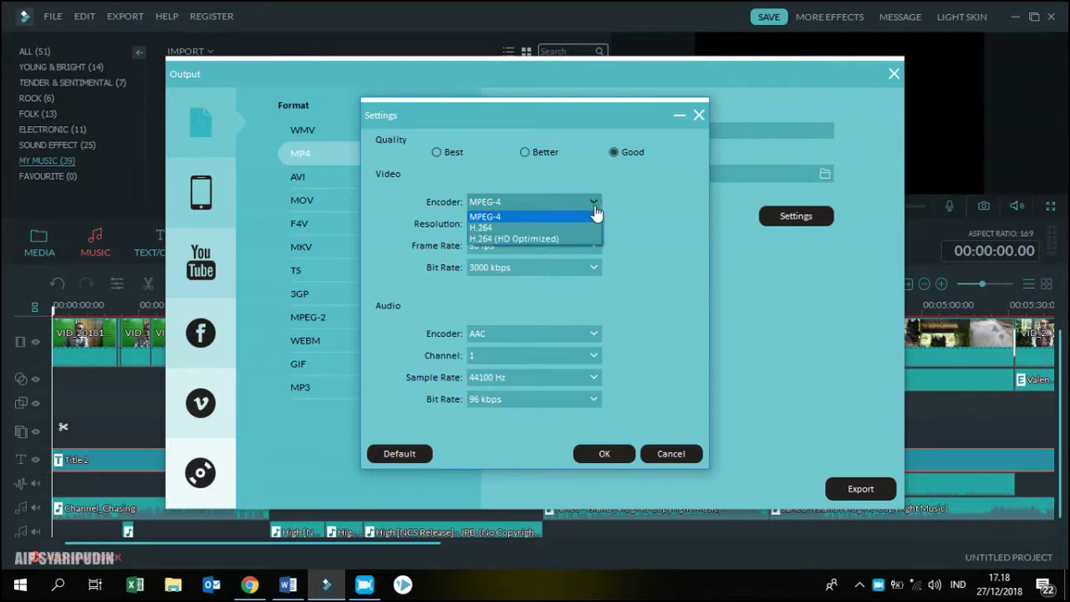
{"action": "left_click", "coordinate": [565, 218]}
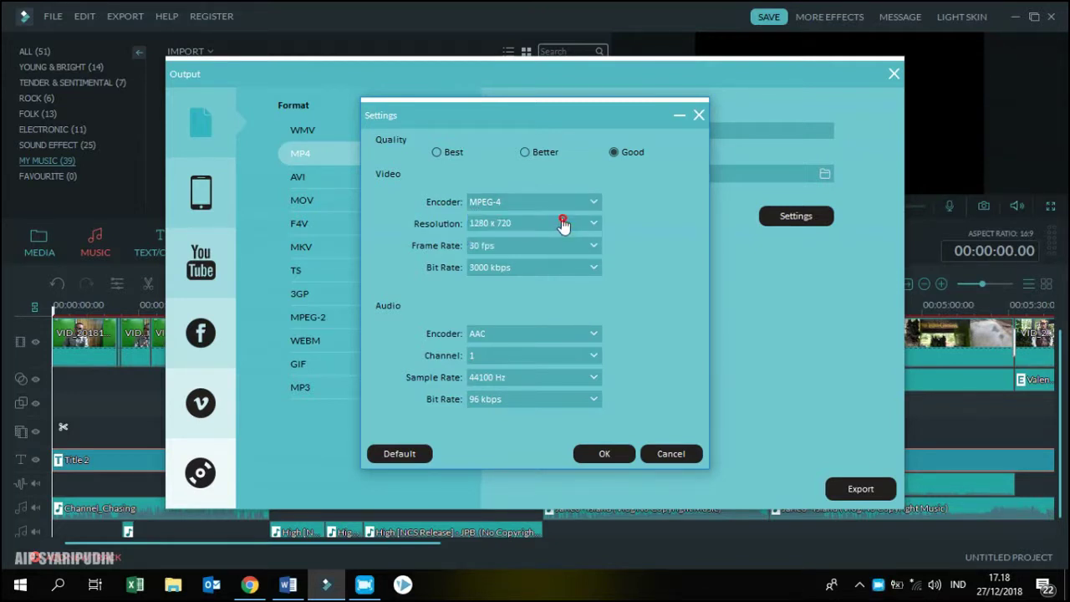
Step: Select 1280 x 720 as the video resolution and 30 fps as the frame rate
{"action": "left_click", "coordinate": [594, 225]}
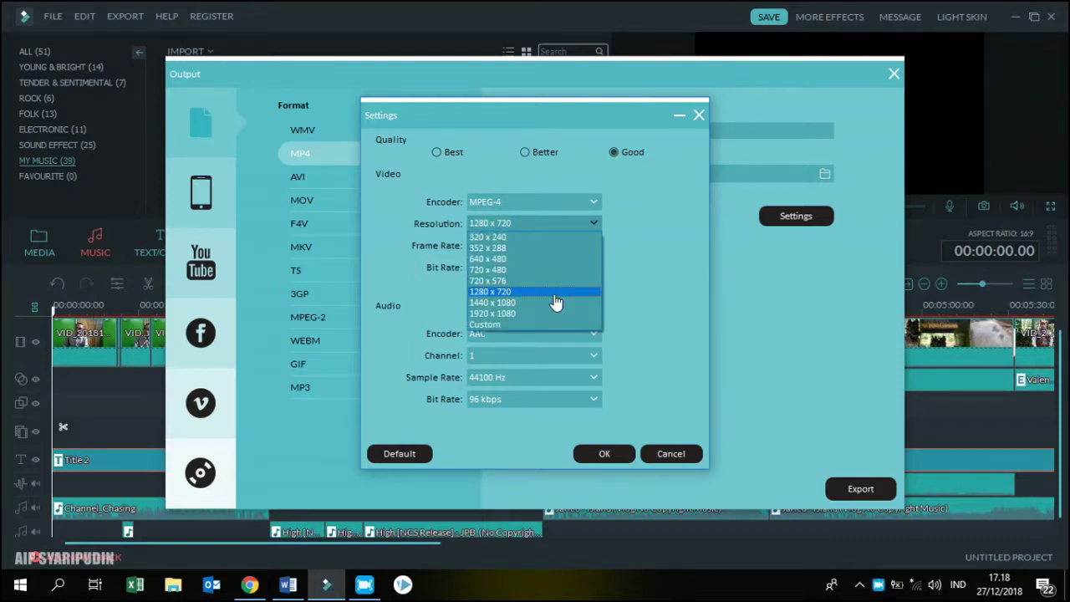
{"action": "left_click", "coordinate": [555, 292]}
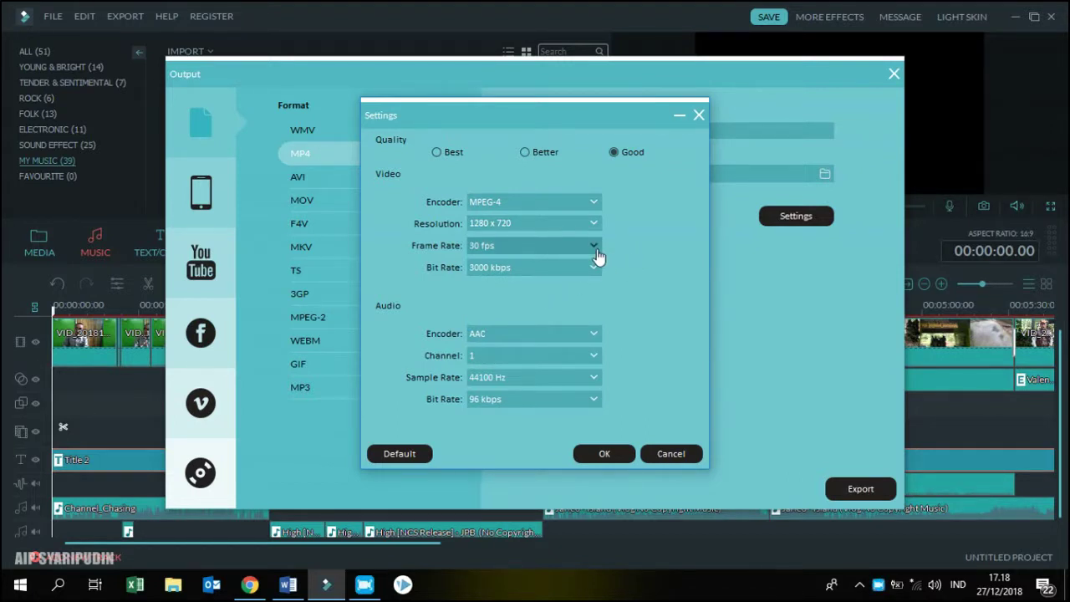
{"action": "left_click", "coordinate": [595, 251]}
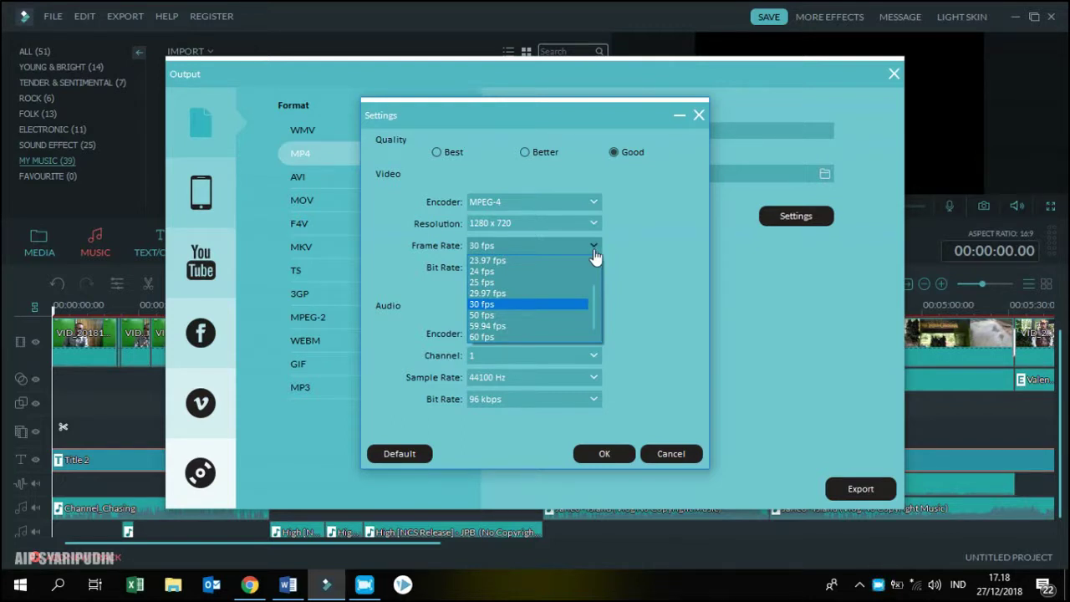
{"action": "left_click", "coordinate": [545, 304]}
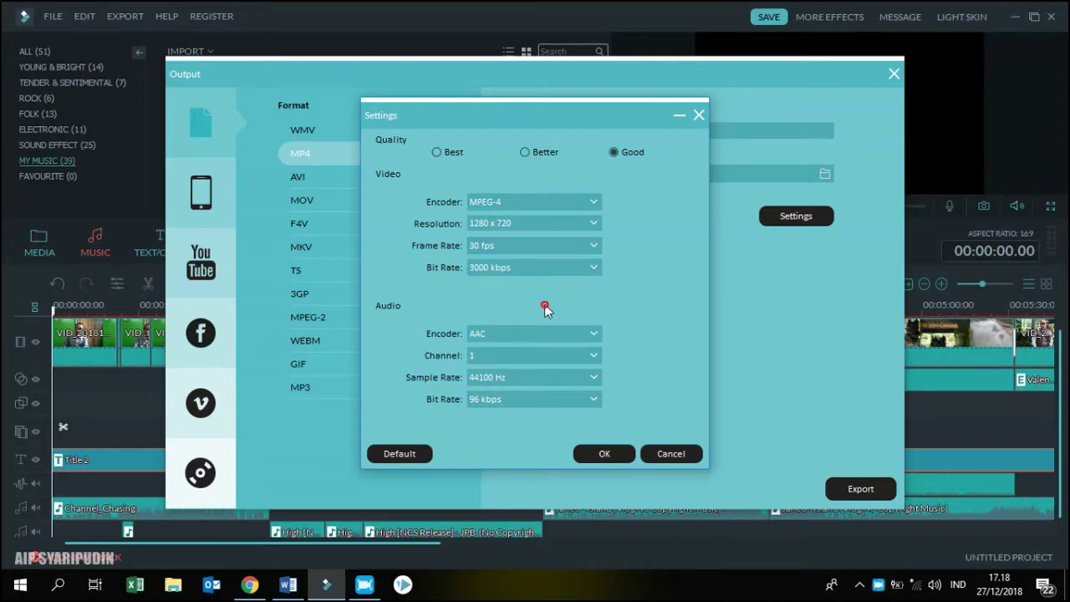
Step: Set the video bit rate to 4000 kbps, trying the Good quality preset in between
{"action": "left_click", "coordinate": [592, 271]}
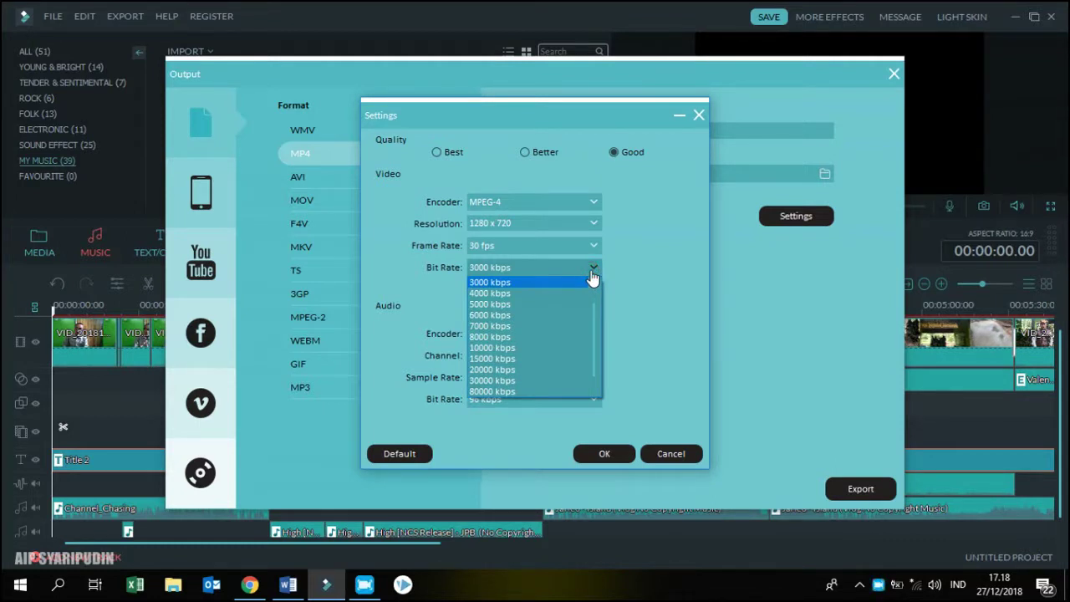
{"action": "left_click", "coordinate": [523, 293]}
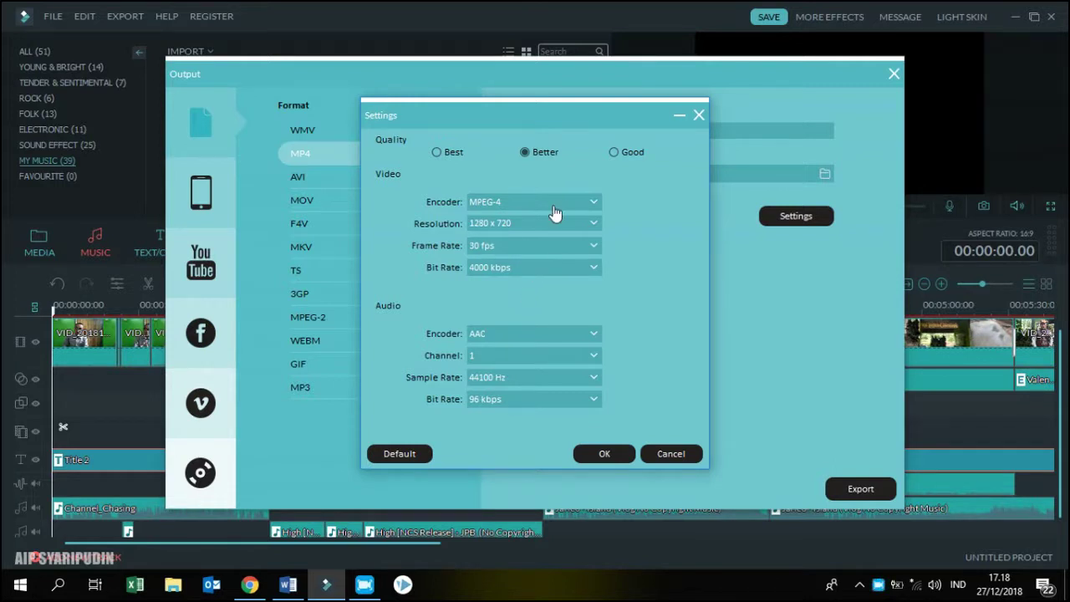
{"action": "left_click", "coordinate": [616, 153]}
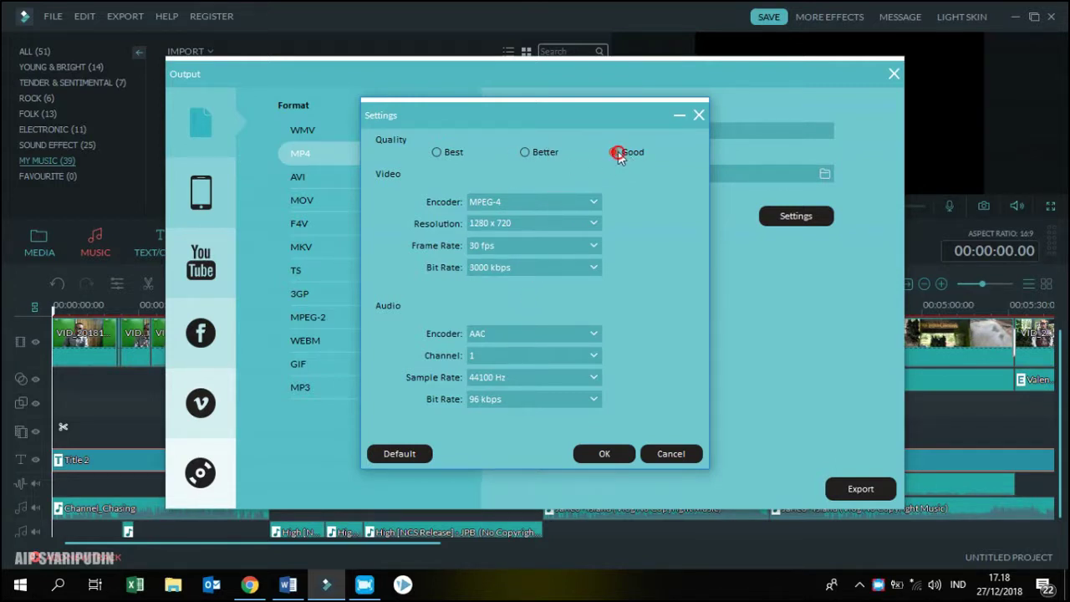
{"action": "left_click", "coordinate": [592, 272]}
{"action": "left_click", "coordinate": [529, 293]}
{"action": "left_click", "coordinate": [594, 269]}
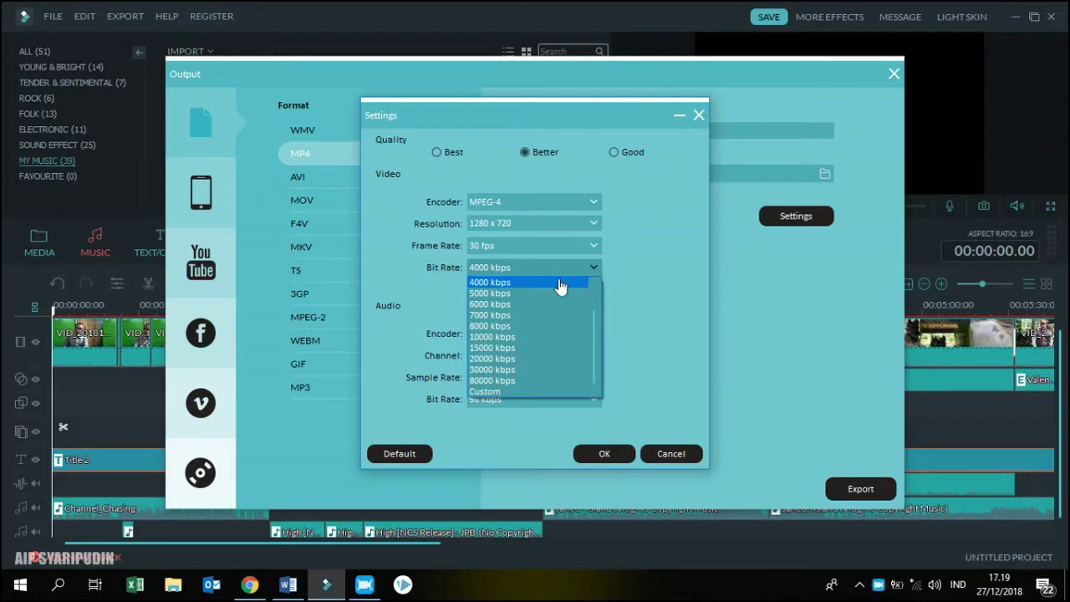
{"action": "left_click", "coordinate": [558, 280]}
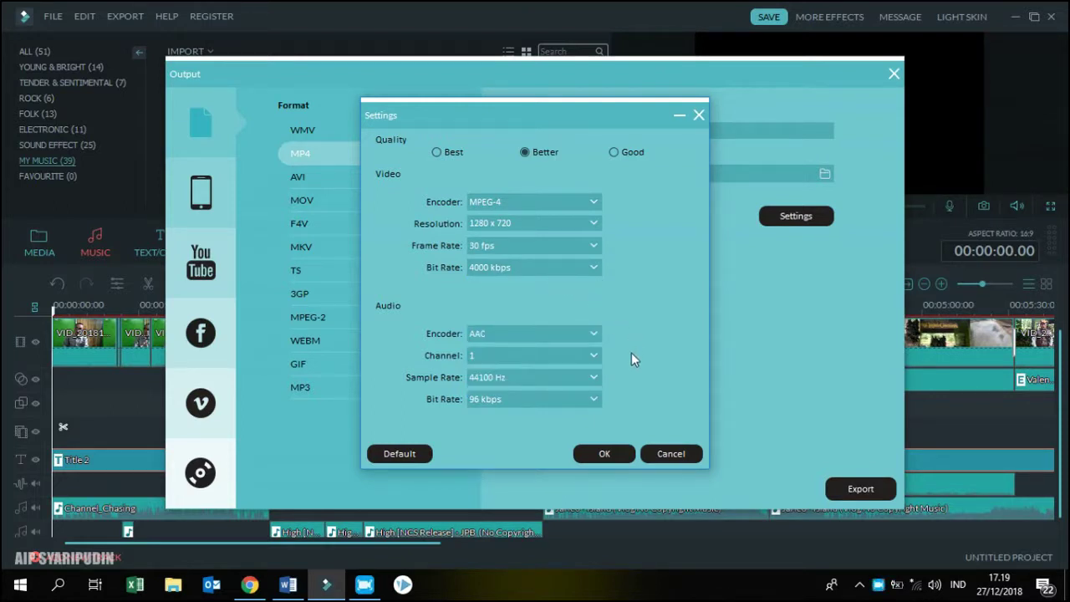
Step: Try the custom option for the audio bit rate and return it to 96 kbps
{"action": "left_click", "coordinate": [591, 403]}
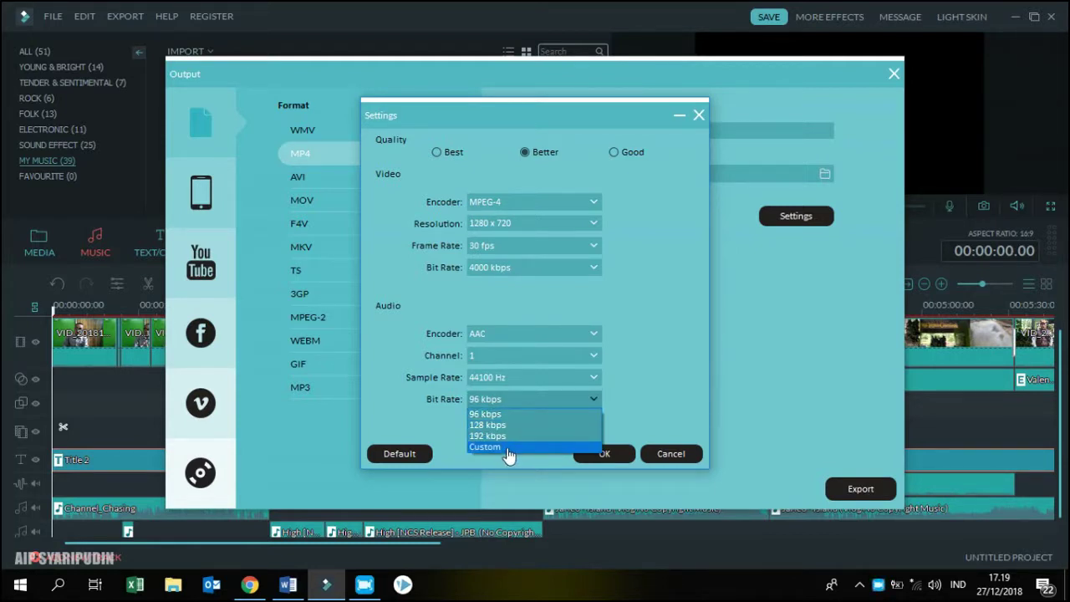
{"action": "left_click", "coordinate": [506, 447]}
{"action": "left_click", "coordinate": [592, 400]}
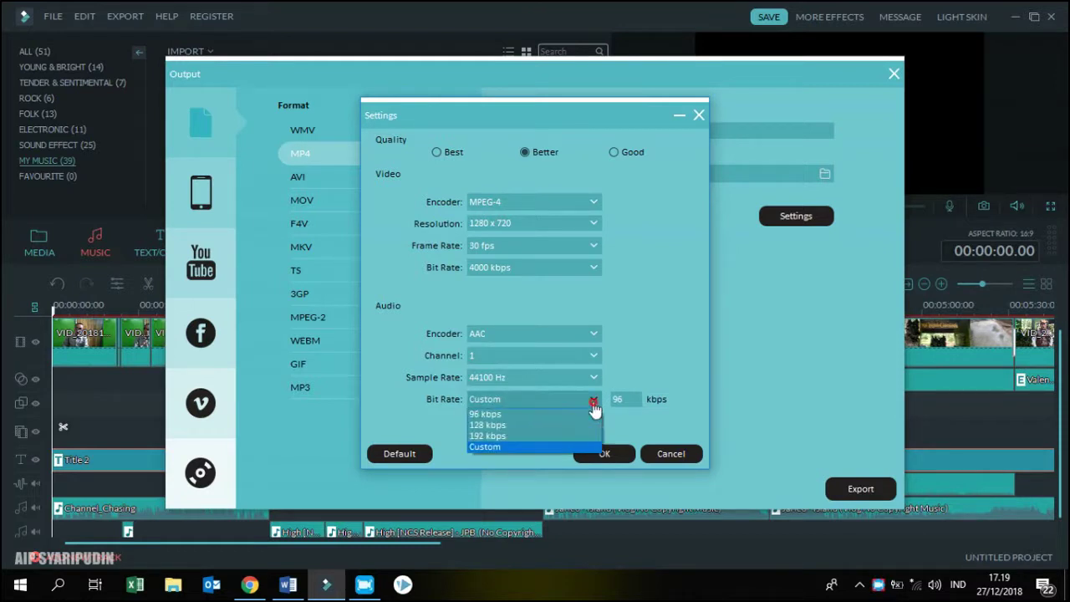
{"action": "left_click", "coordinate": [545, 415]}
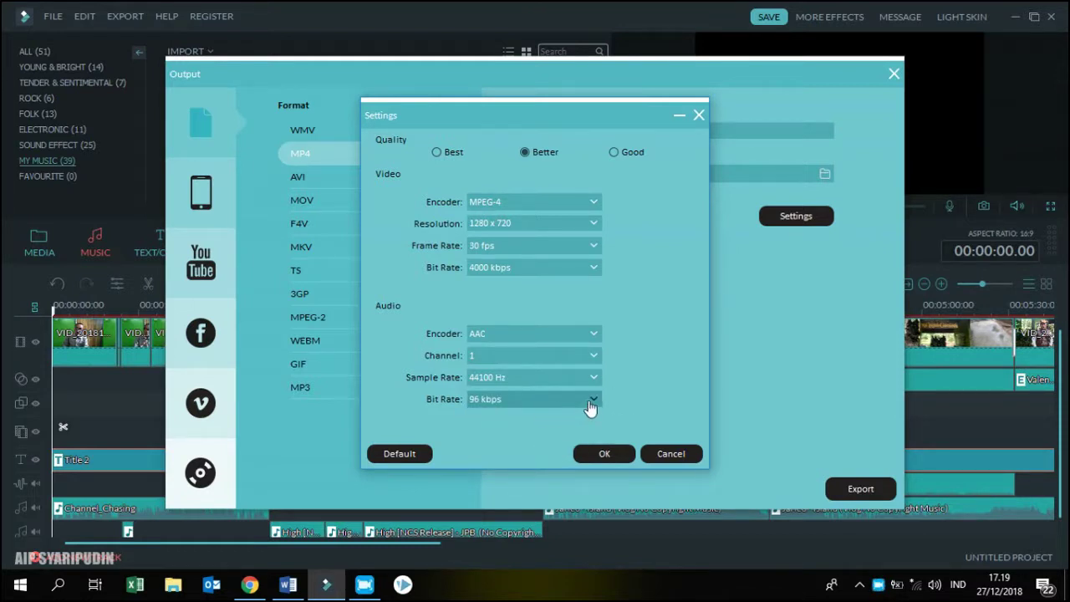
{"action": "left_click", "coordinate": [590, 406]}
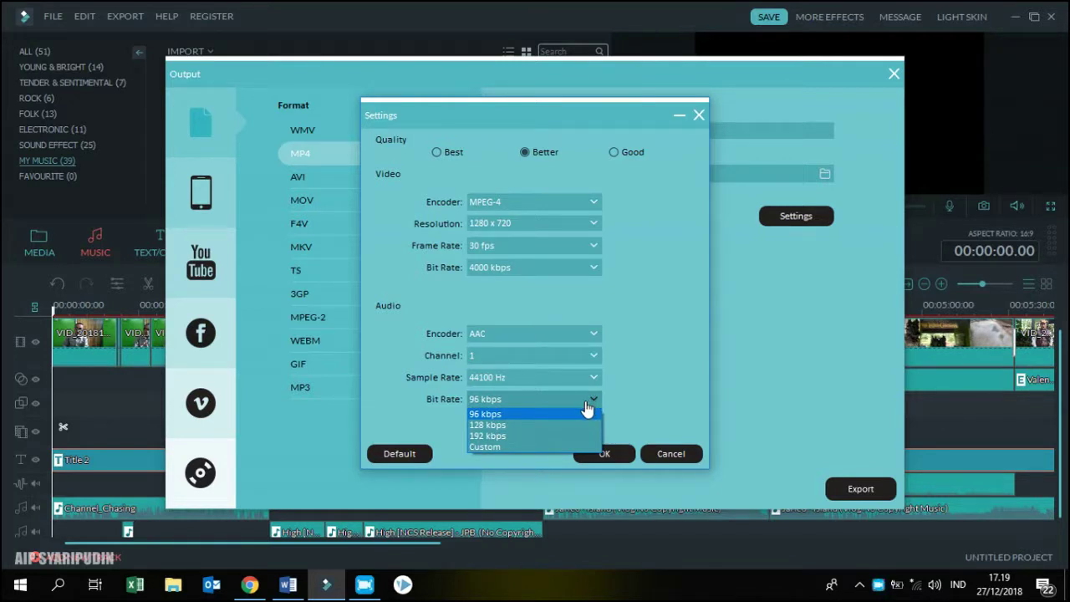
Step: Select 44100 Hz as the audio sample rate and apply the export settings
{"action": "left_click", "coordinate": [595, 377]}
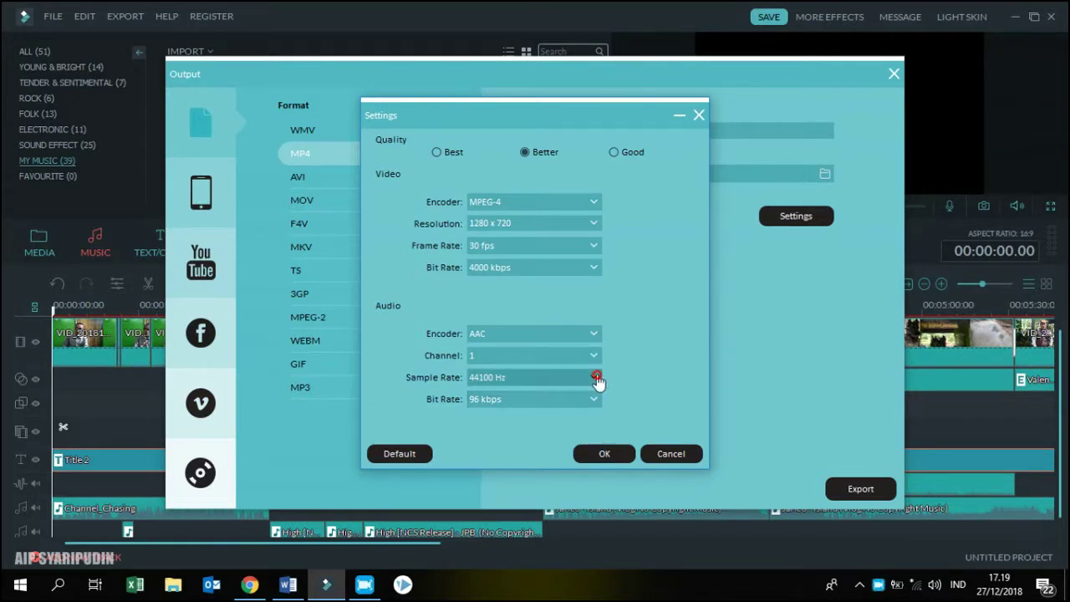
{"action": "left_click", "coordinate": [597, 378]}
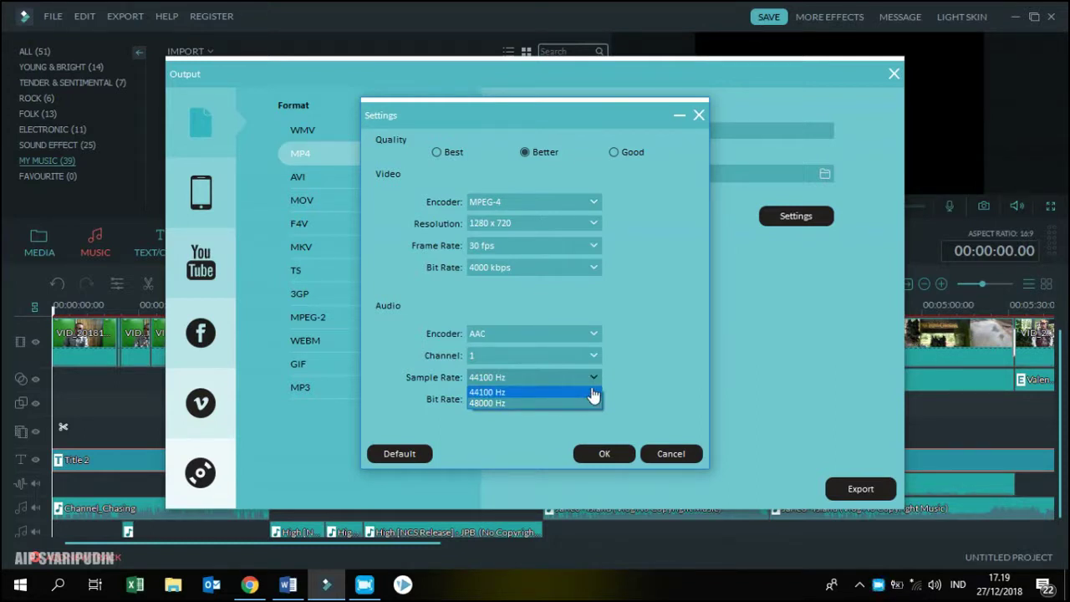
{"action": "left_click", "coordinate": [591, 390]}
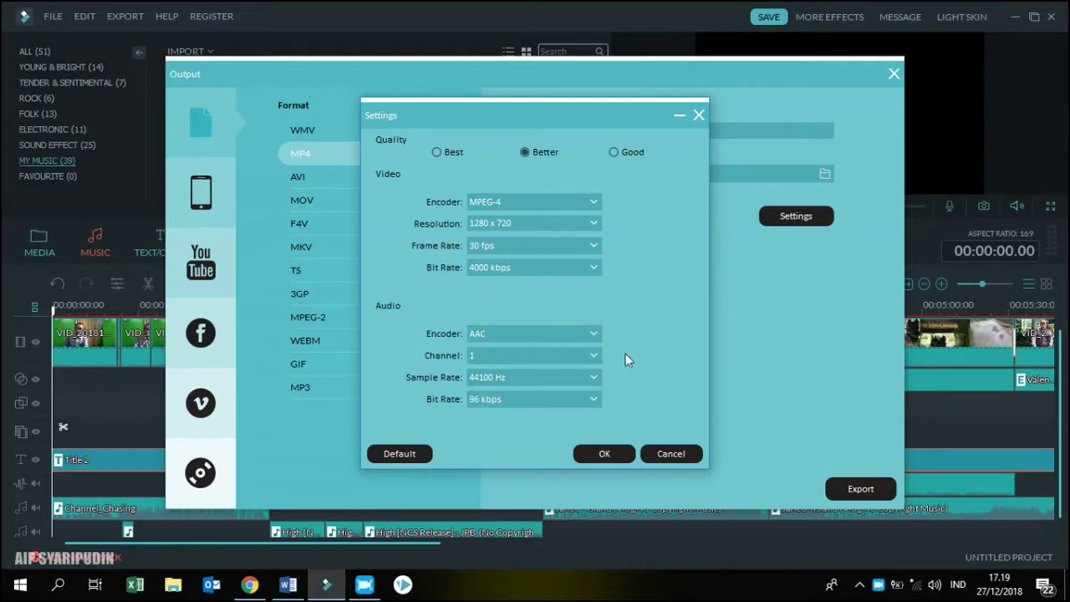
{"action": "left_click", "coordinate": [600, 458]}
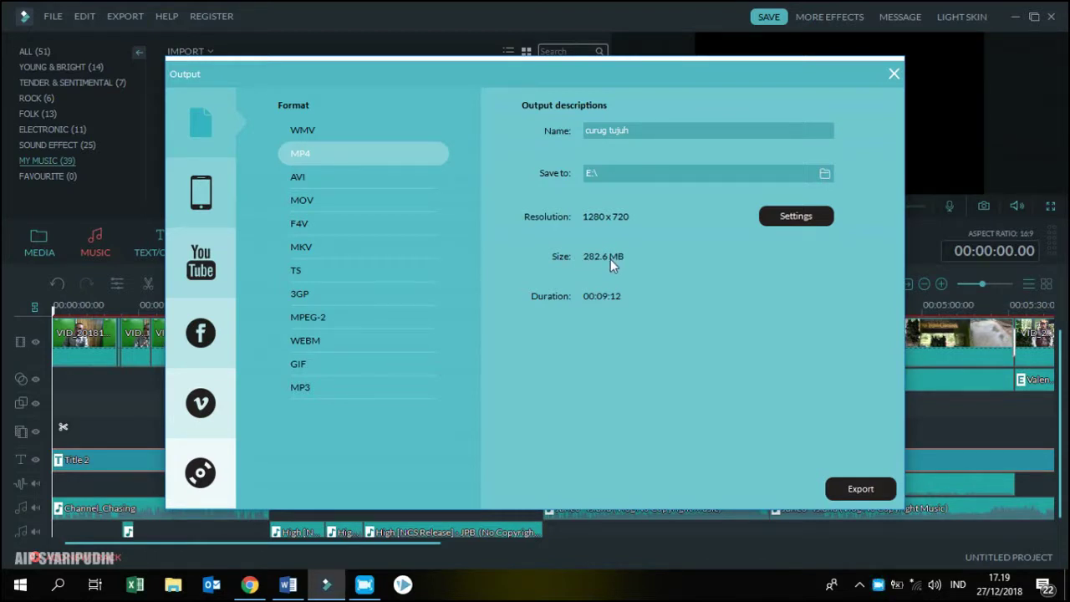
Step: Reopen the export settings and apply a video bit rate of 3000 kbps to compare the estimated file size
{"action": "left_click", "coordinate": [793, 218]}
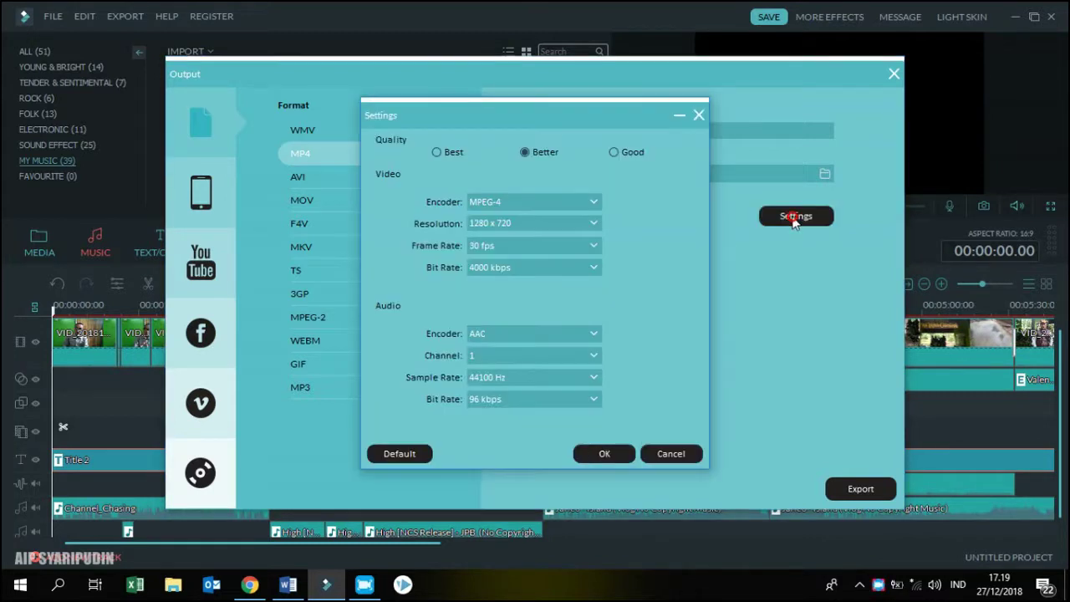
{"action": "left_click", "coordinate": [595, 273]}
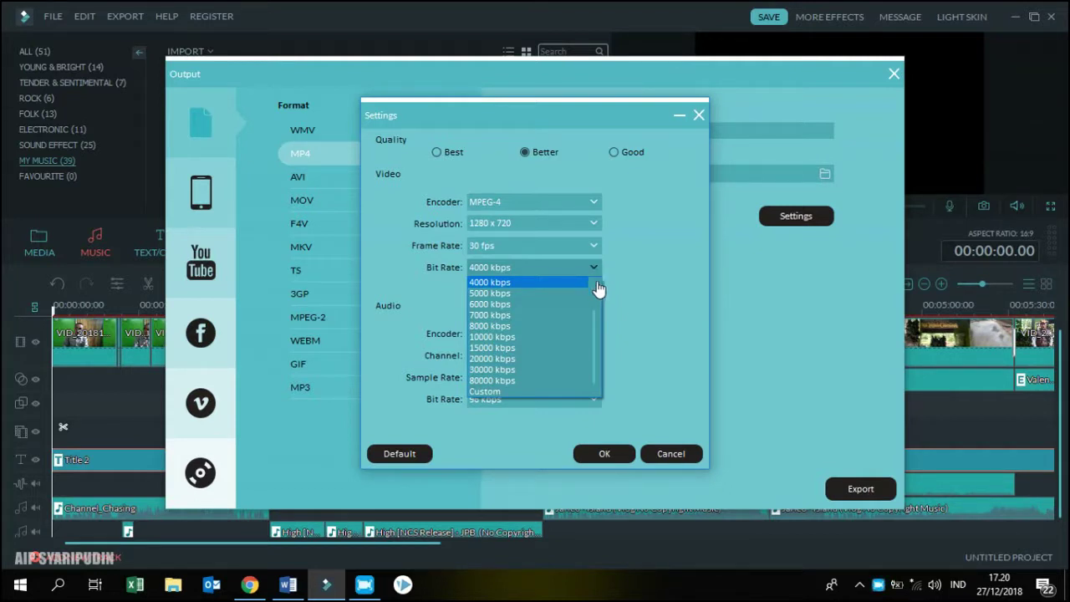
{"action": "scroll", "coordinate": [598, 338], "scroll_direction": "up", "scroll_amount": 2}
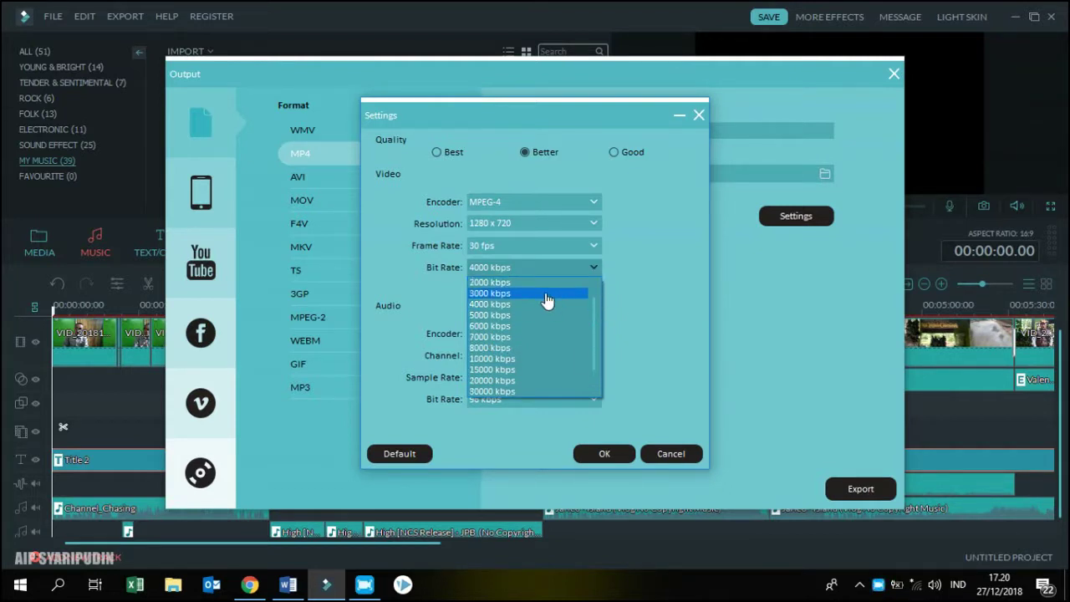
{"action": "left_click", "coordinate": [547, 294]}
{"action": "left_click", "coordinate": [605, 454]}
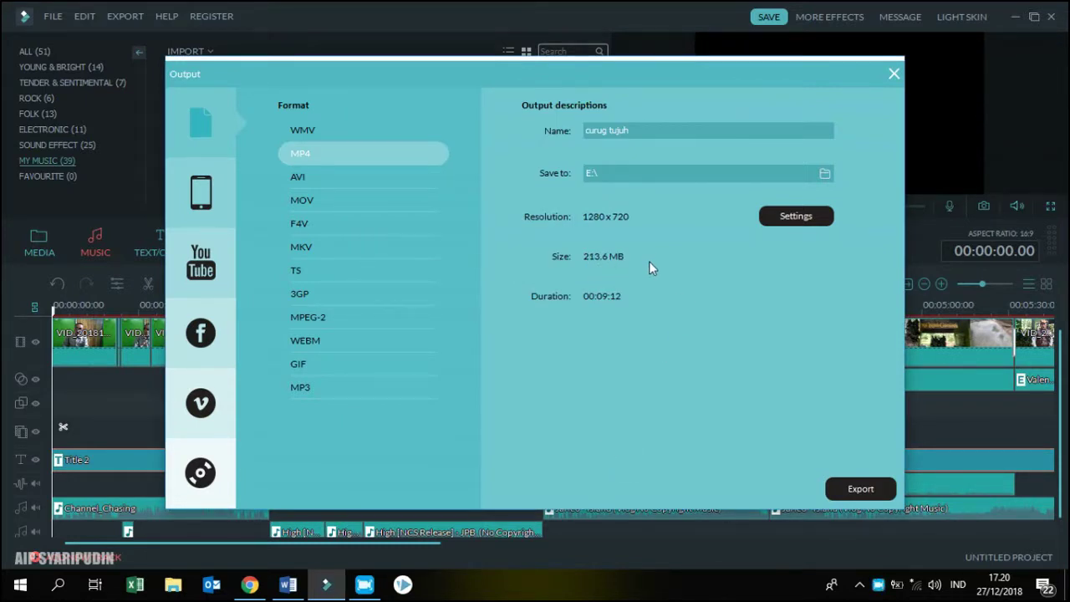
Step: Apply a video bit rate of 4000 kbps again to compare the estimated file size
{"action": "left_click", "coordinate": [792, 218]}
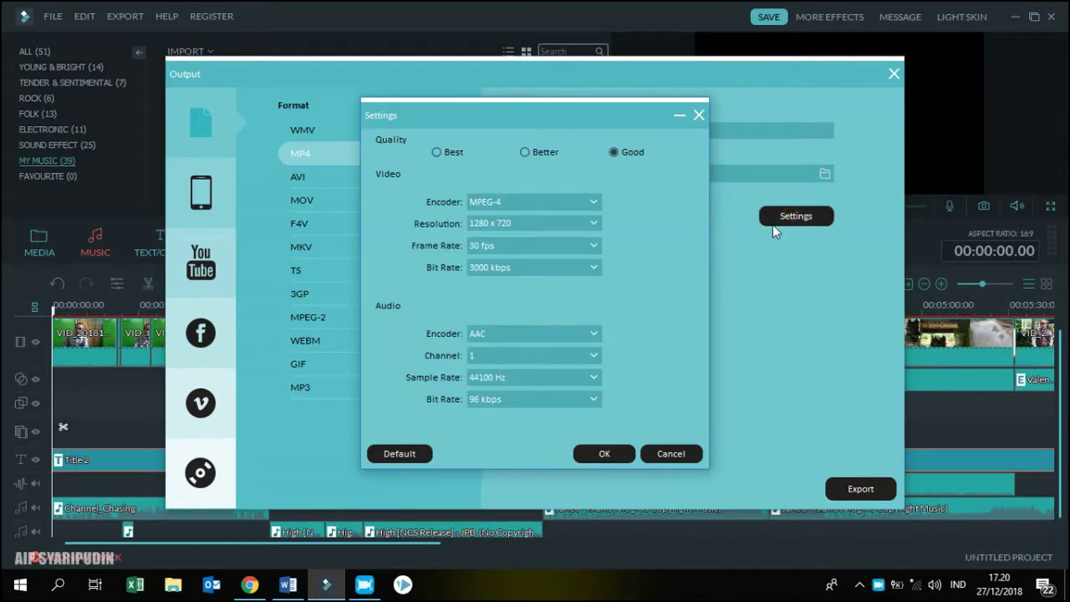
{"action": "left_click", "coordinate": [595, 267]}
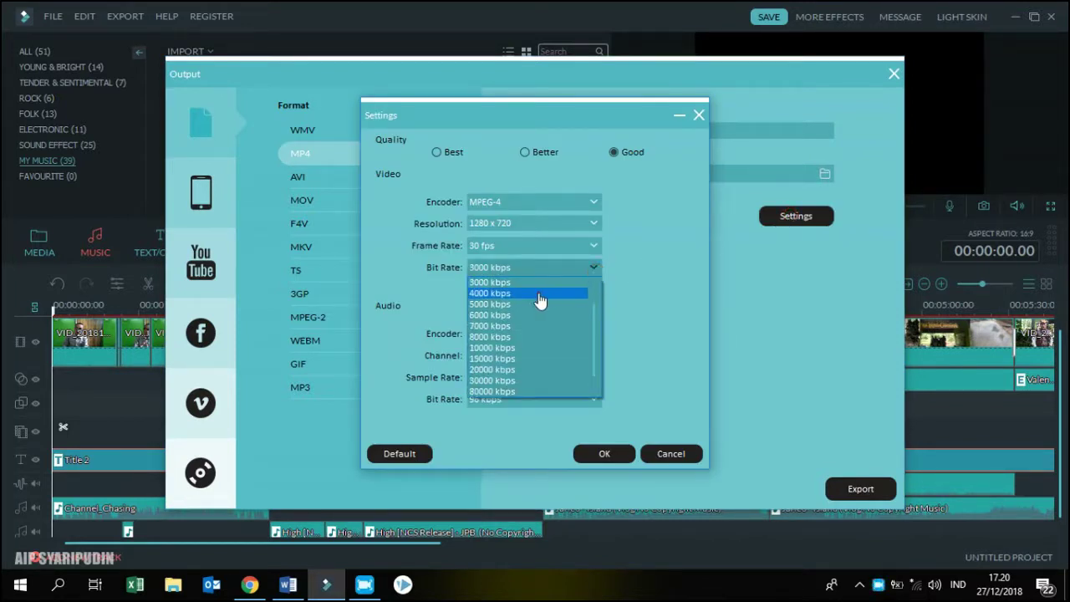
{"action": "left_click", "coordinate": [539, 291]}
{"action": "left_click", "coordinate": [587, 453]}
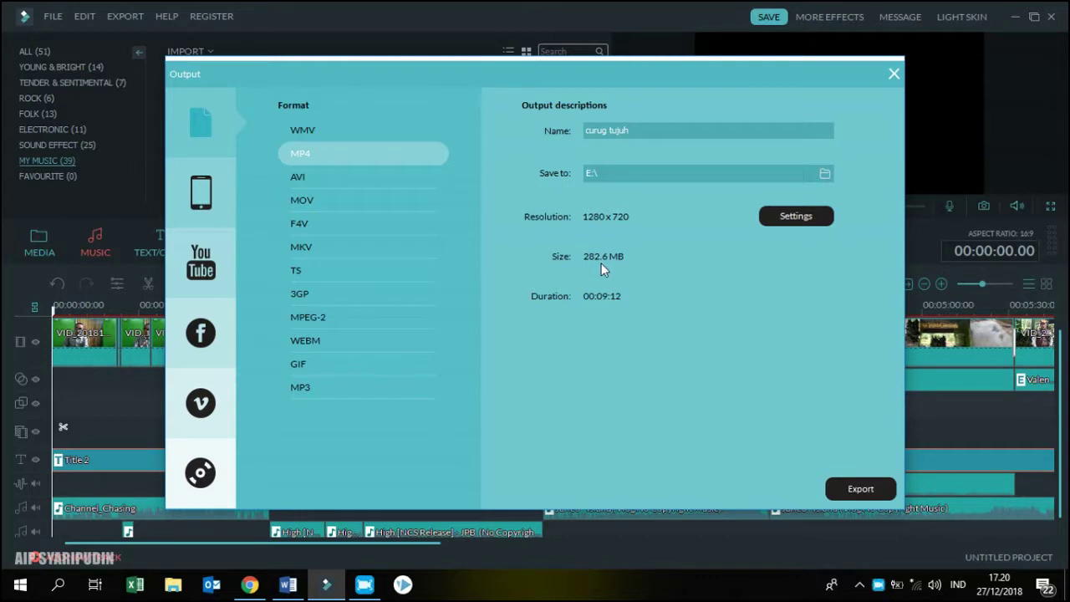
Step: Set the MP4 video bit rate to 3000 kbps, apply the settings and start the export
{"action": "left_click", "coordinate": [818, 217]}
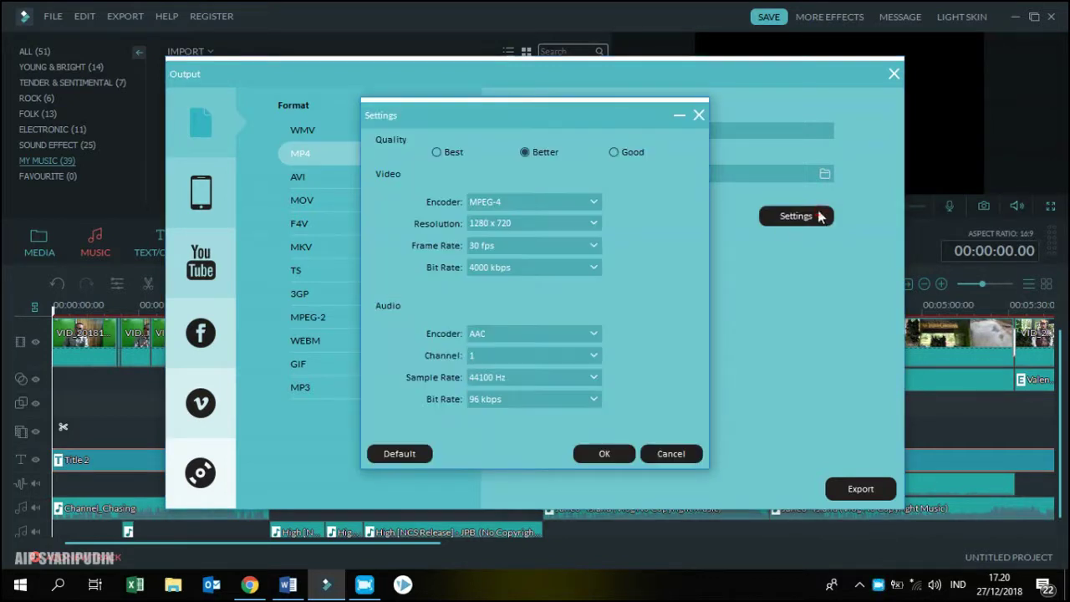
{"action": "left_click", "coordinate": [593, 268]}
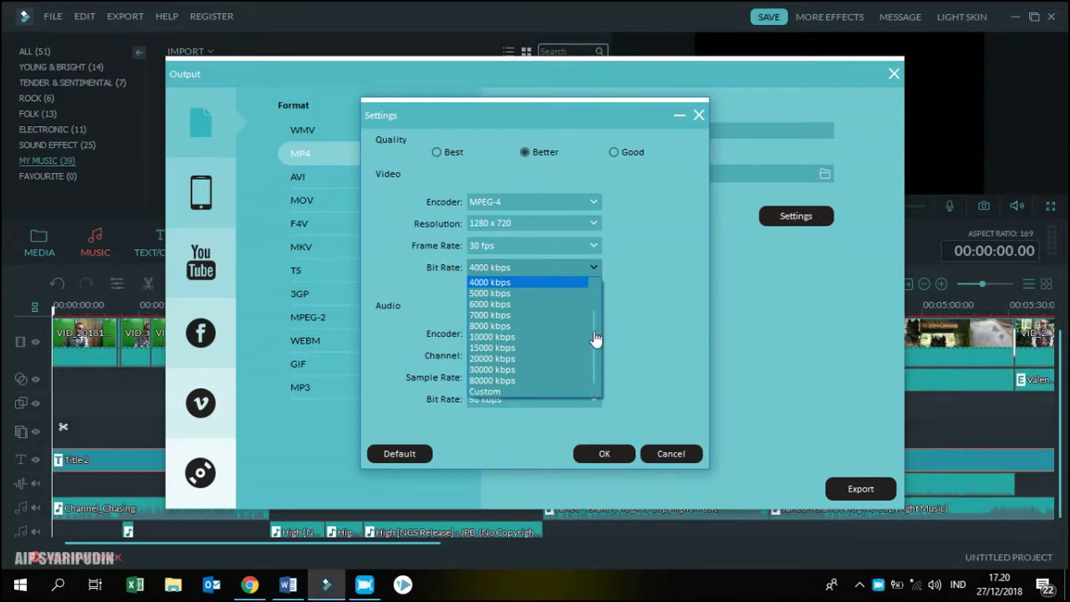
{"action": "scroll", "coordinate": [595, 334], "scroll_direction": "up", "scroll_amount": 2}
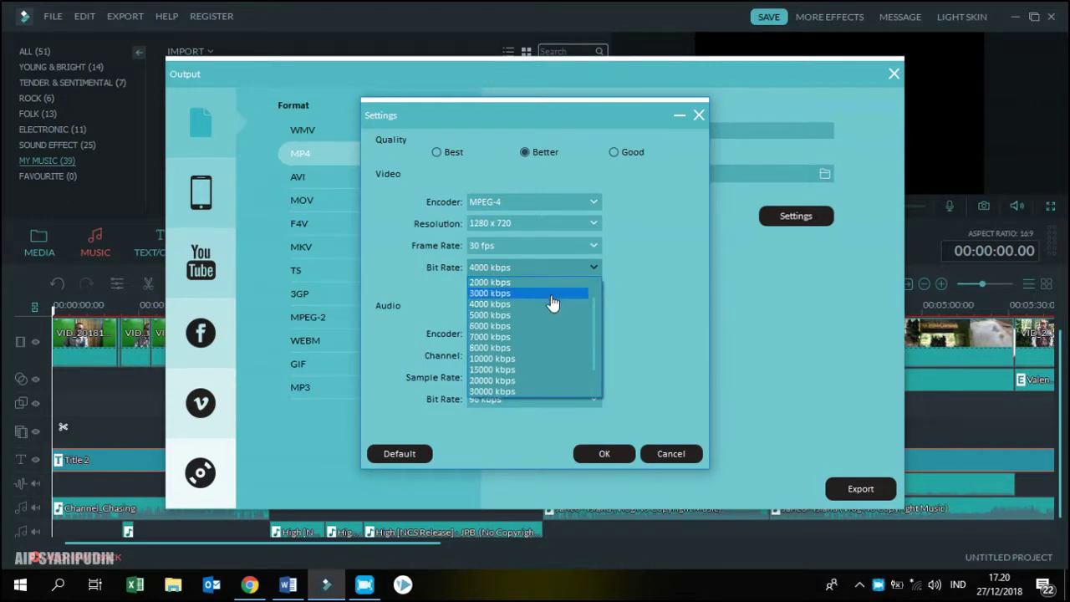
{"action": "left_click", "coordinate": [551, 294]}
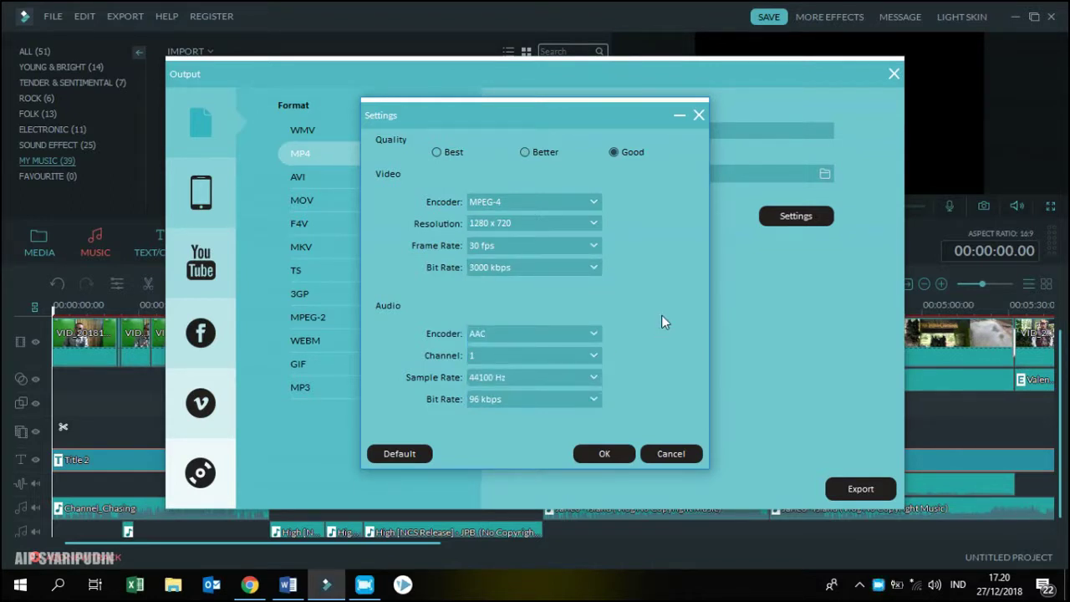
{"action": "left_click", "coordinate": [605, 453]}
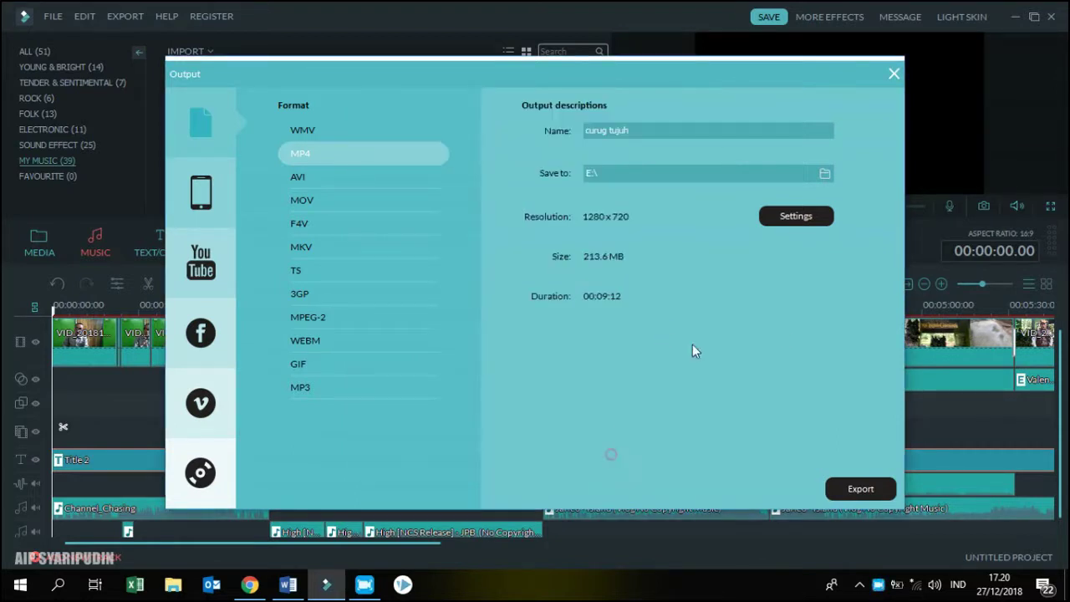
{"action": "left_click", "coordinate": [842, 491]}
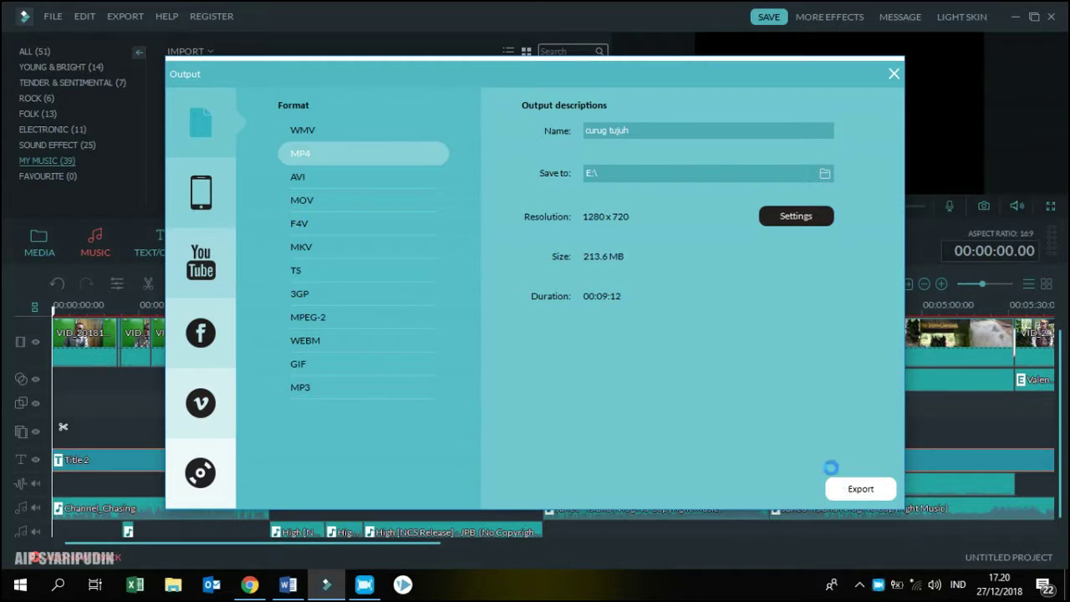